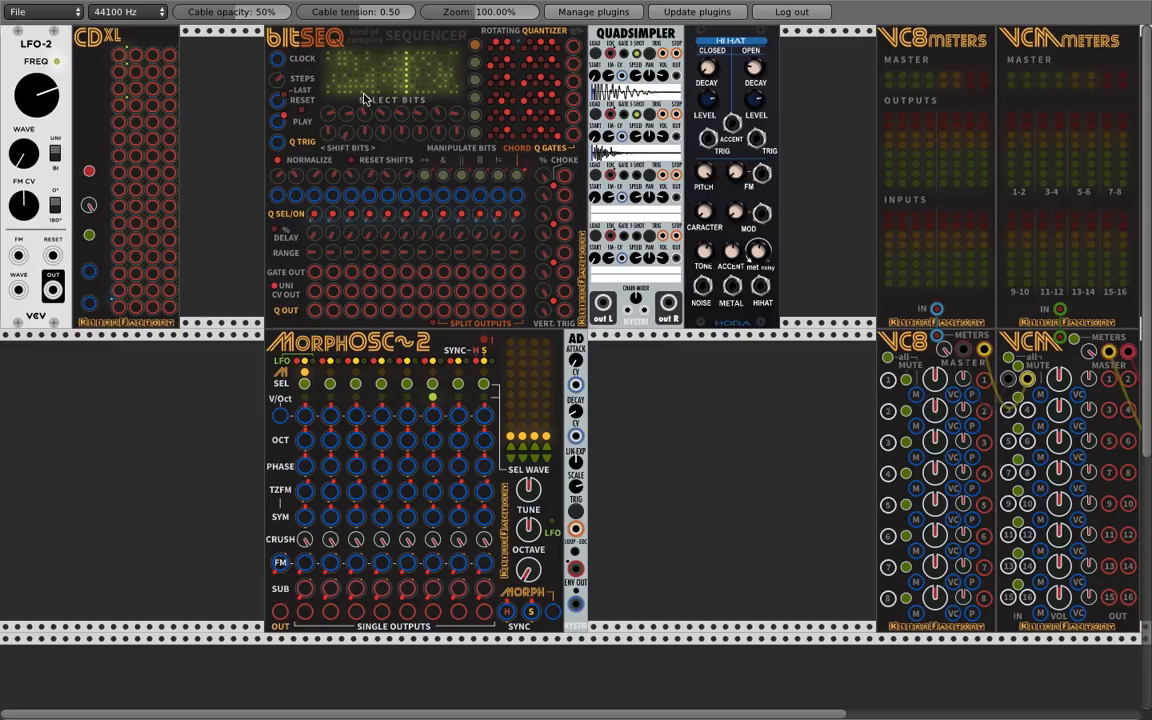
- Shift the AD and MorphOSC~2 modules aside and add a Fundamental SEQ-3 sequencer in the gap below bitSEQ
drag(580, 350, 851, 352)
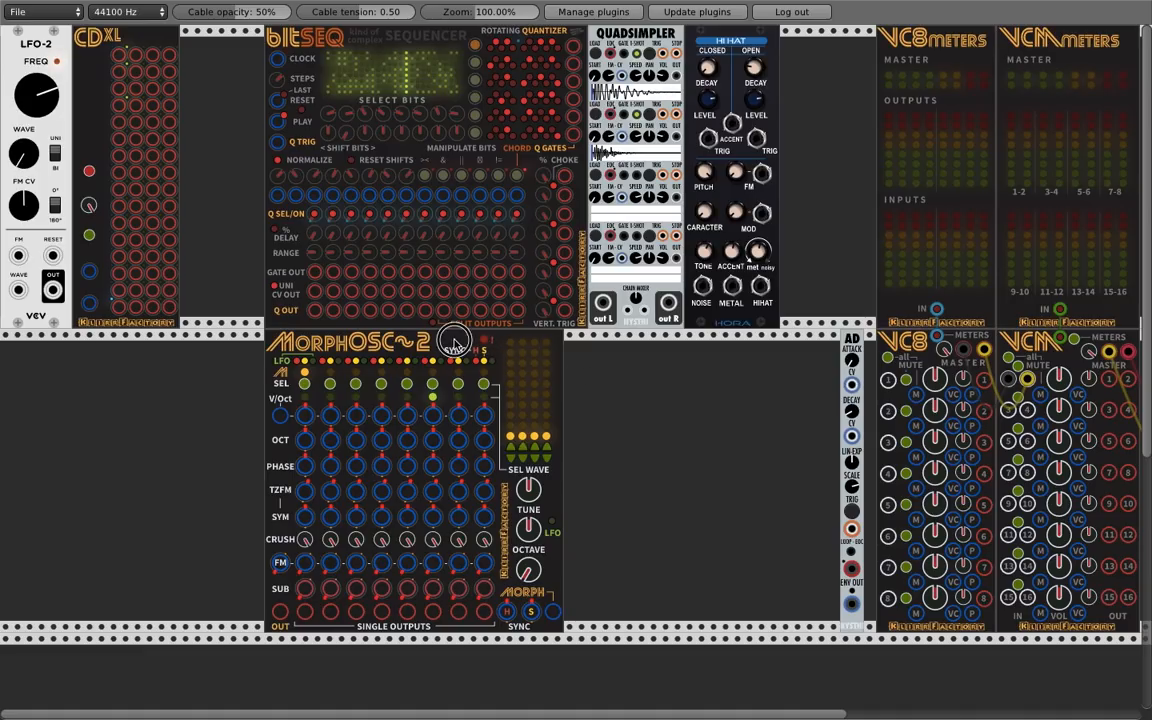
drag(453, 339, 805, 393)
right_click(386, 428)
text(hih)
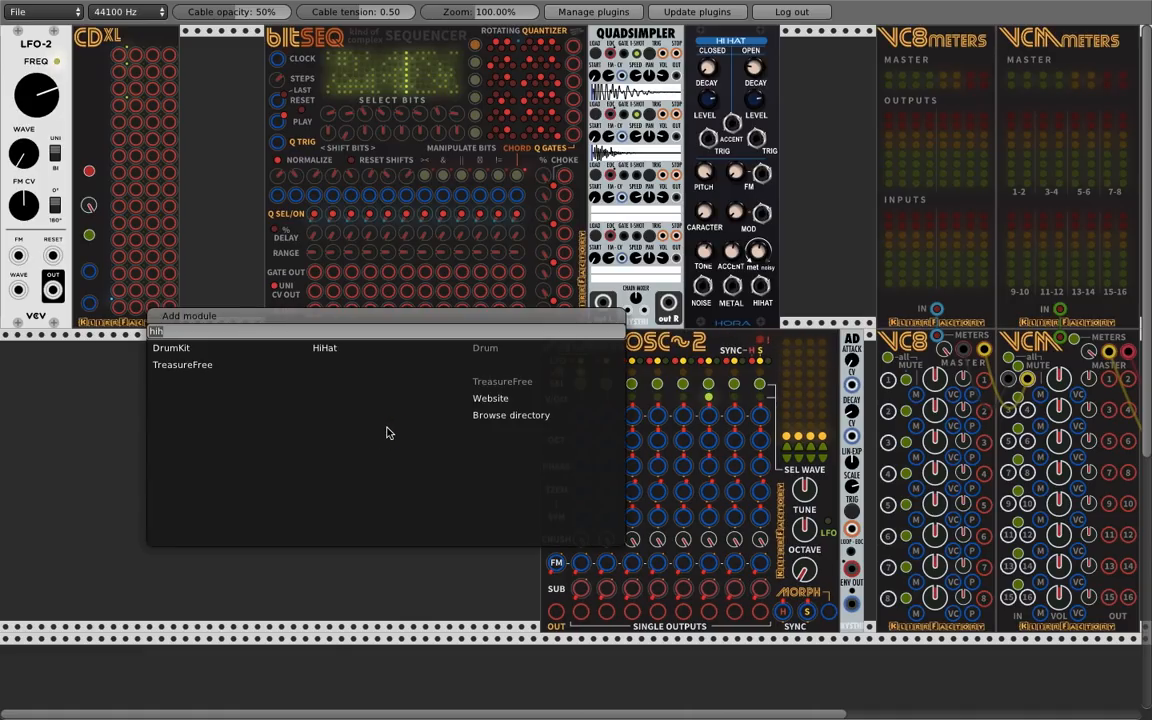
key(BackSpace)
key(BackSpace)
key(BackSpace)
text(seq)
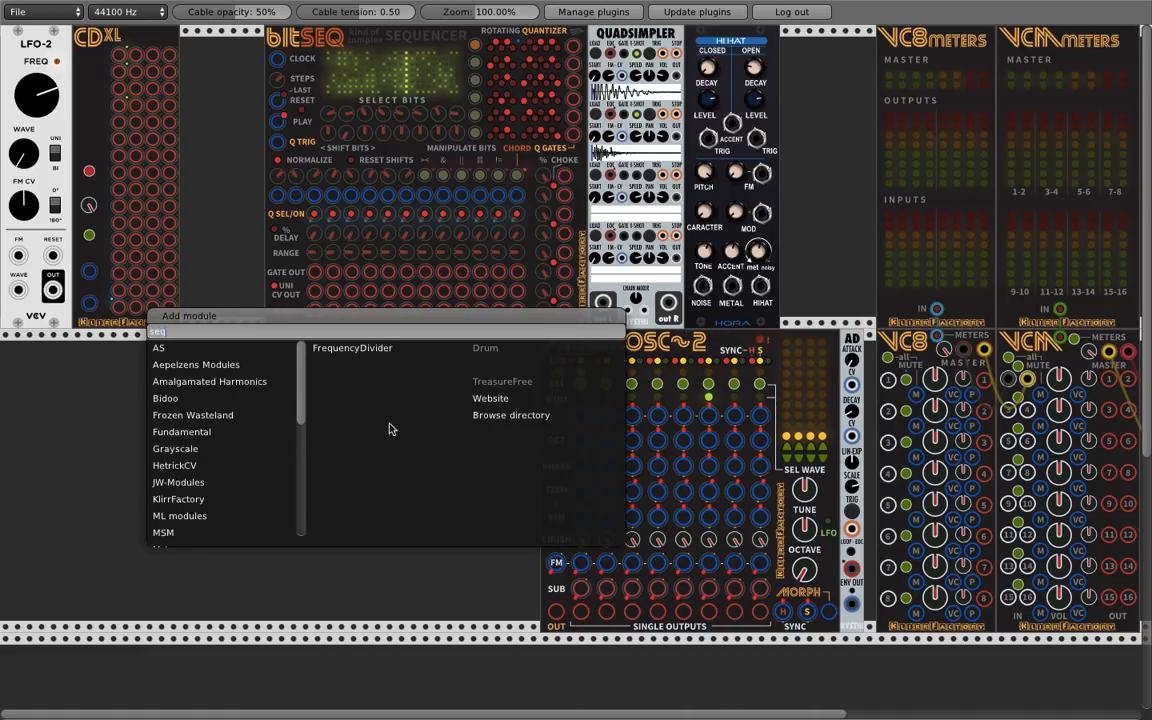
text(3)
click(170, 350)
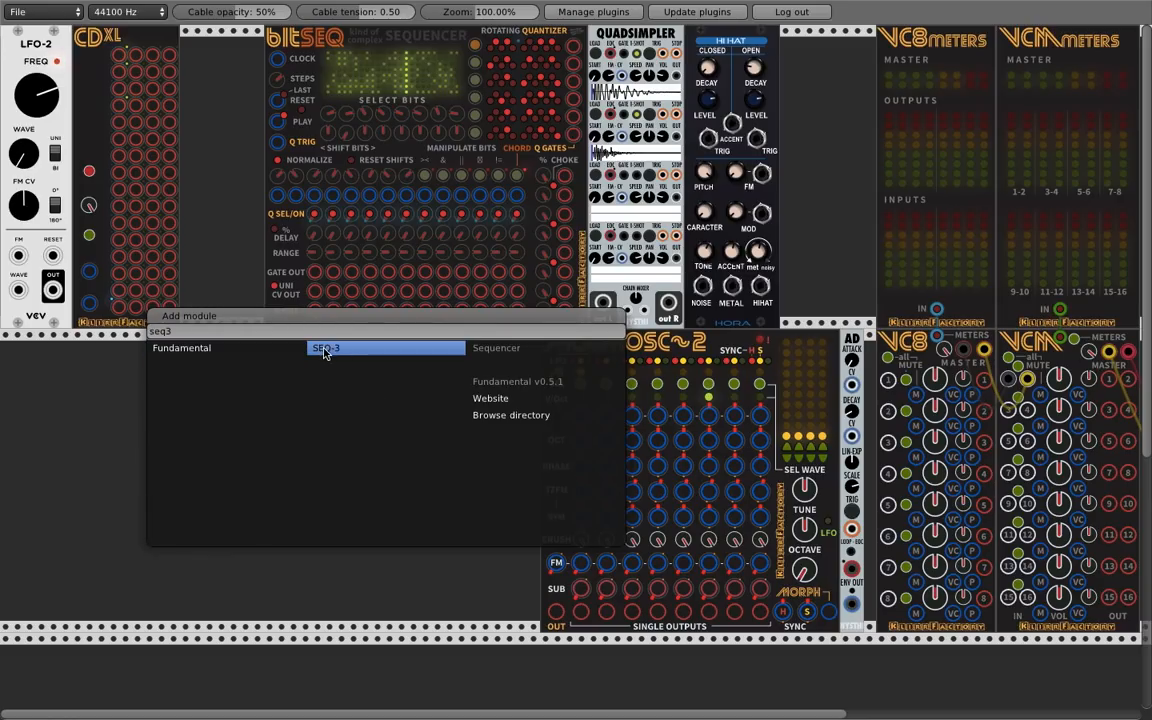
click(323, 352)
mouse_move(329, 350)
mouse_down()
mouse_move(355, 352)
mouse_move(345, 354)
mouse_up()
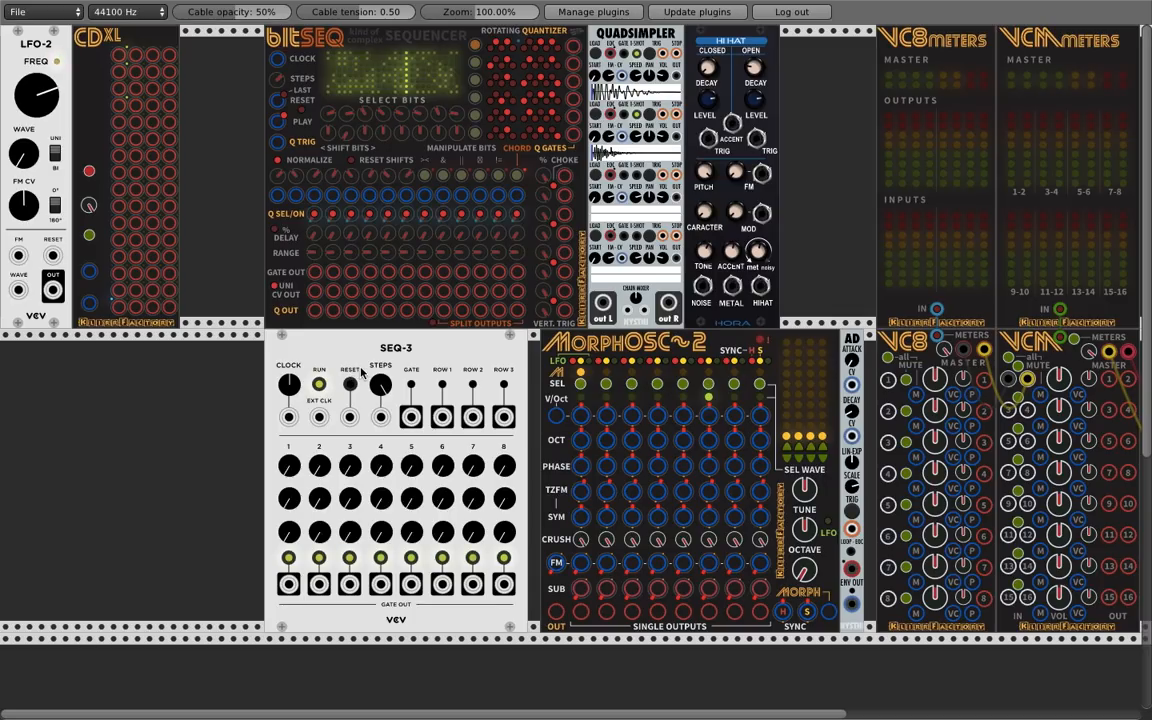
- Delete the SEQ-3 module and move MorphOSC~2 and AD back under bitSEQ
right_click(431, 354)
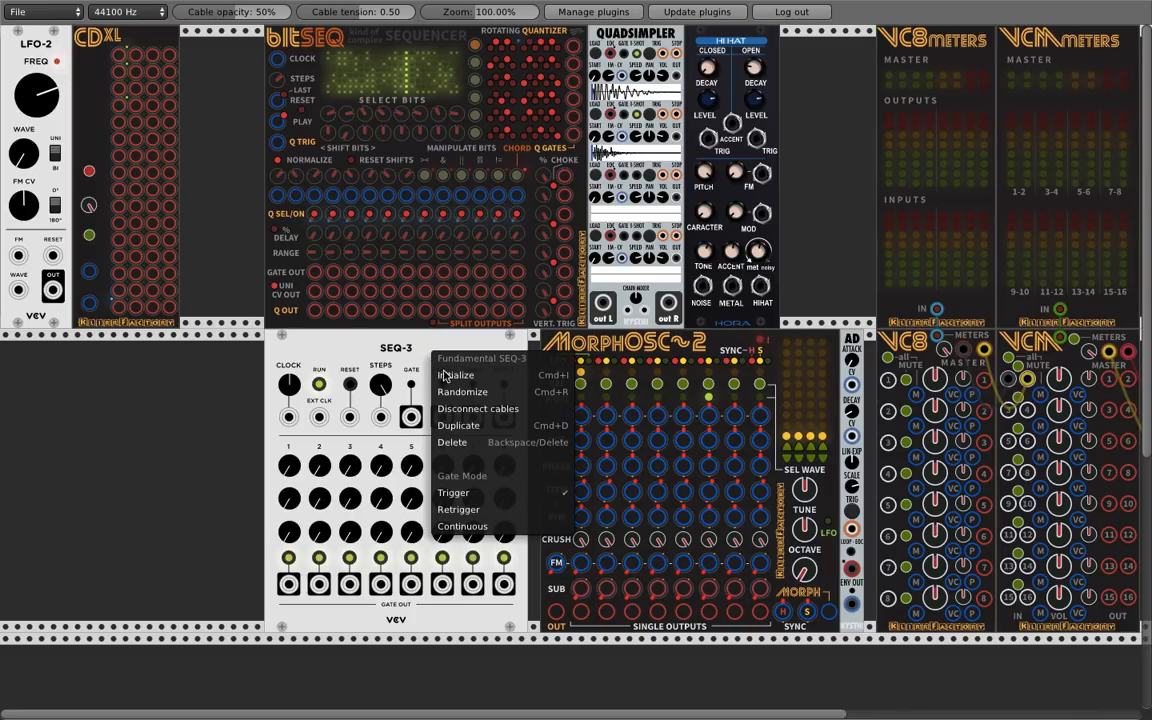
click(446, 443)
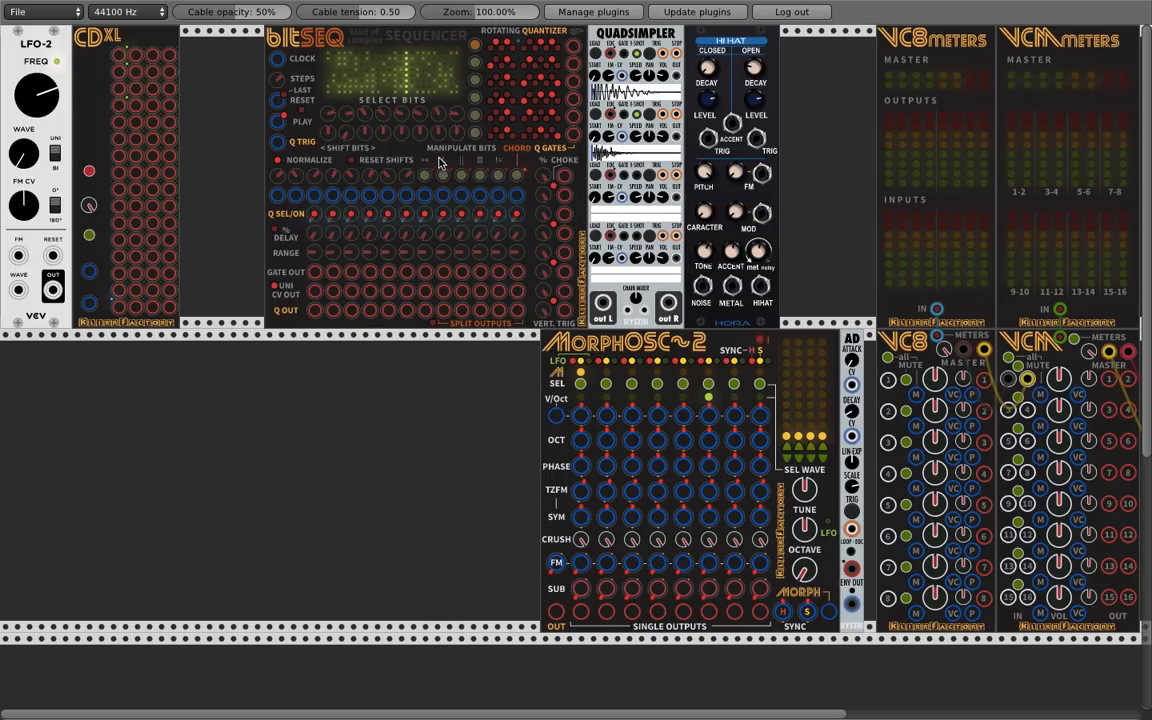
drag(603, 350, 340, 350)
drag(850, 355, 576, 356)
drag(476, 347, 457, 349)
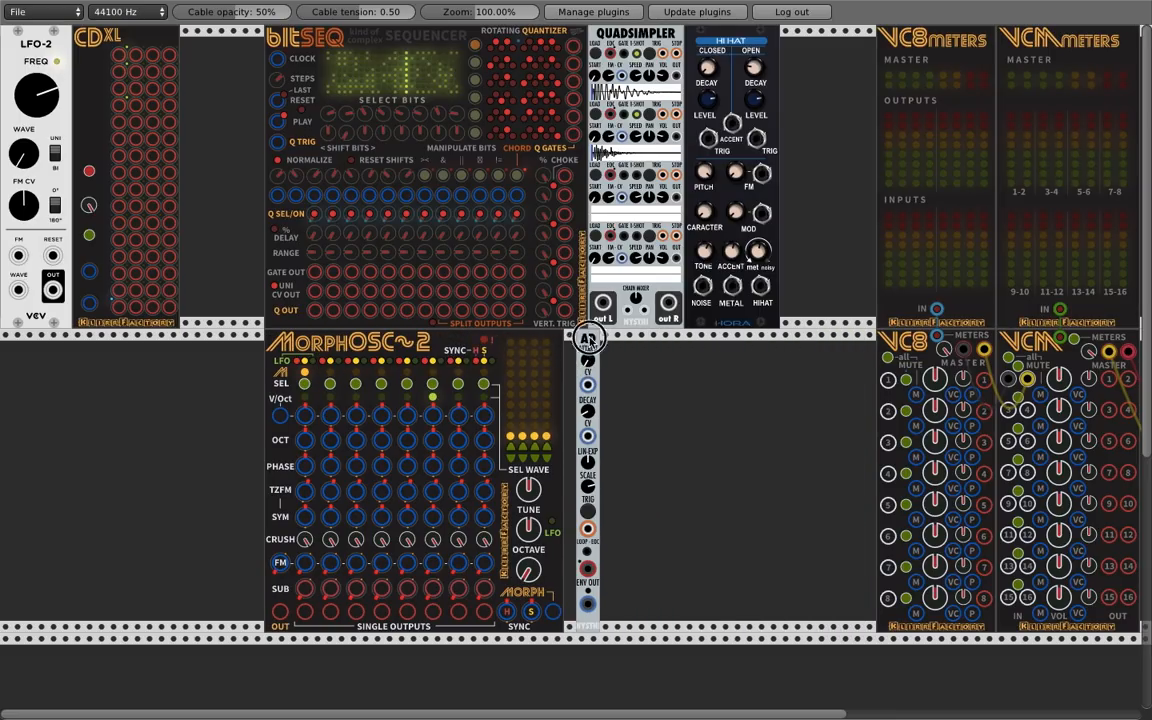
drag(590, 340, 555, 347)
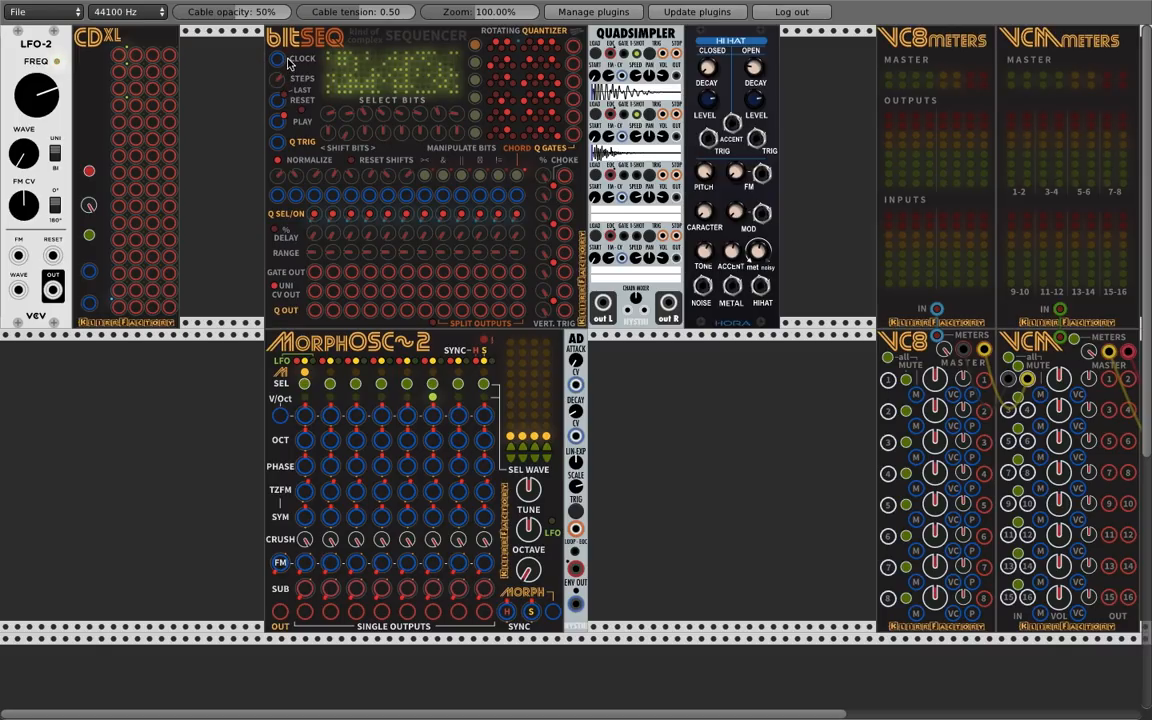
- Patch the LFO-2 output into CDXL's clock input, and CDXL's first output into bitSEQ's clock input
drag(53, 290, 89, 302)
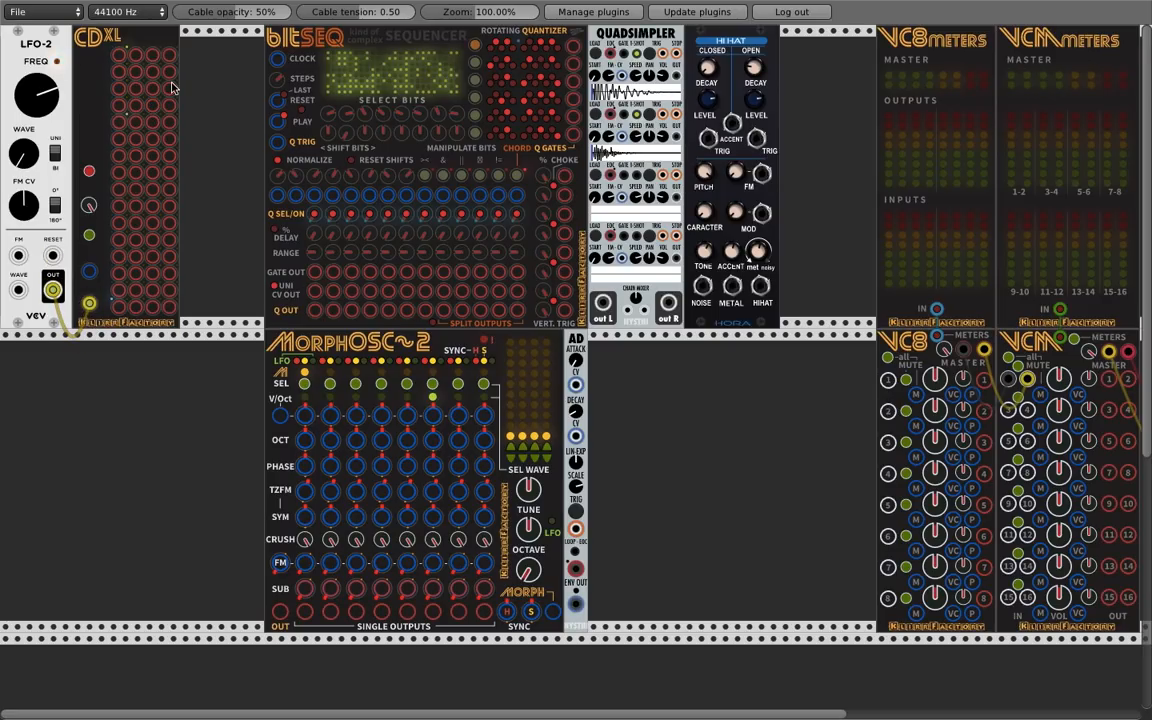
drag(277, 58, 119, 56)
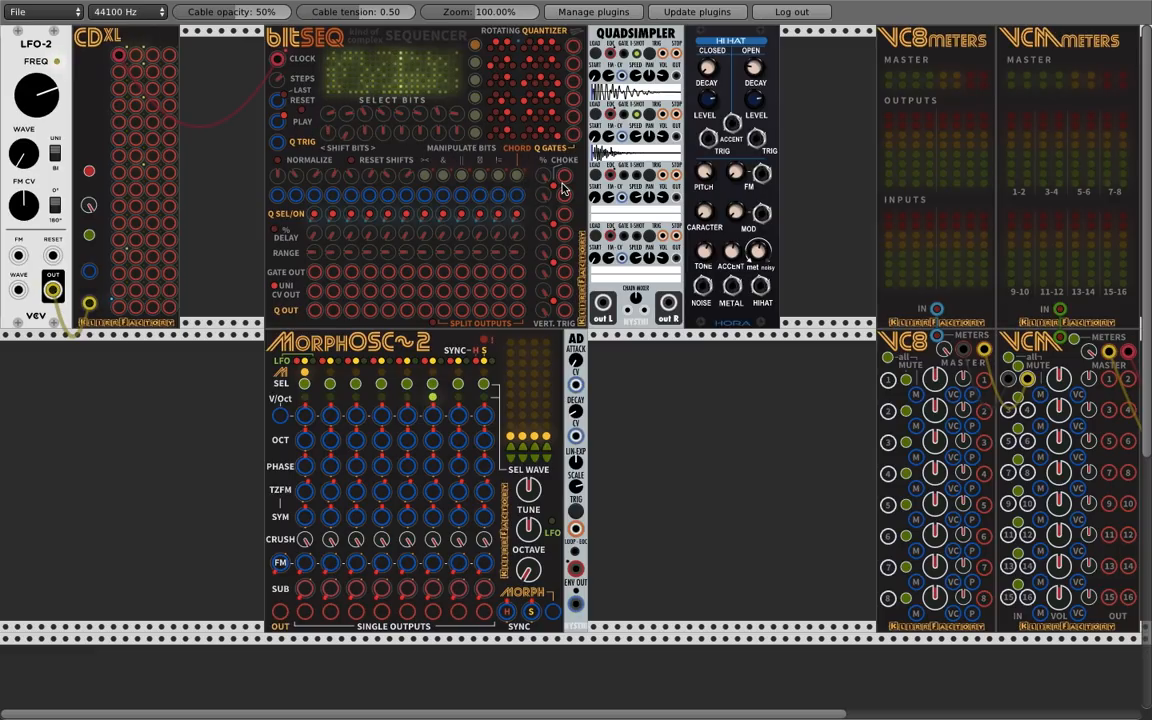
- Trigger Quadsimpler's first two samples from bitSEQ's first two vertical triggers and route its left and right outputs to VCM inputs 3 and 4
drag(565, 180, 663, 55)
drag(565, 194, 661, 116)
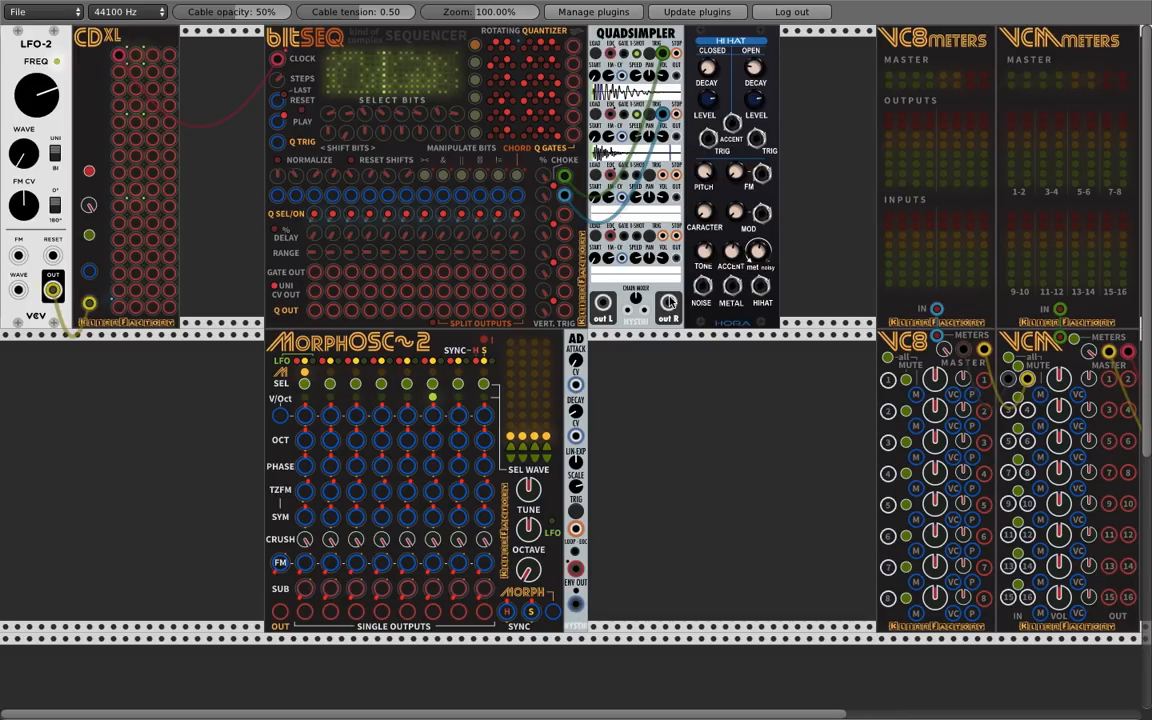
drag(603, 305, 990, 413)
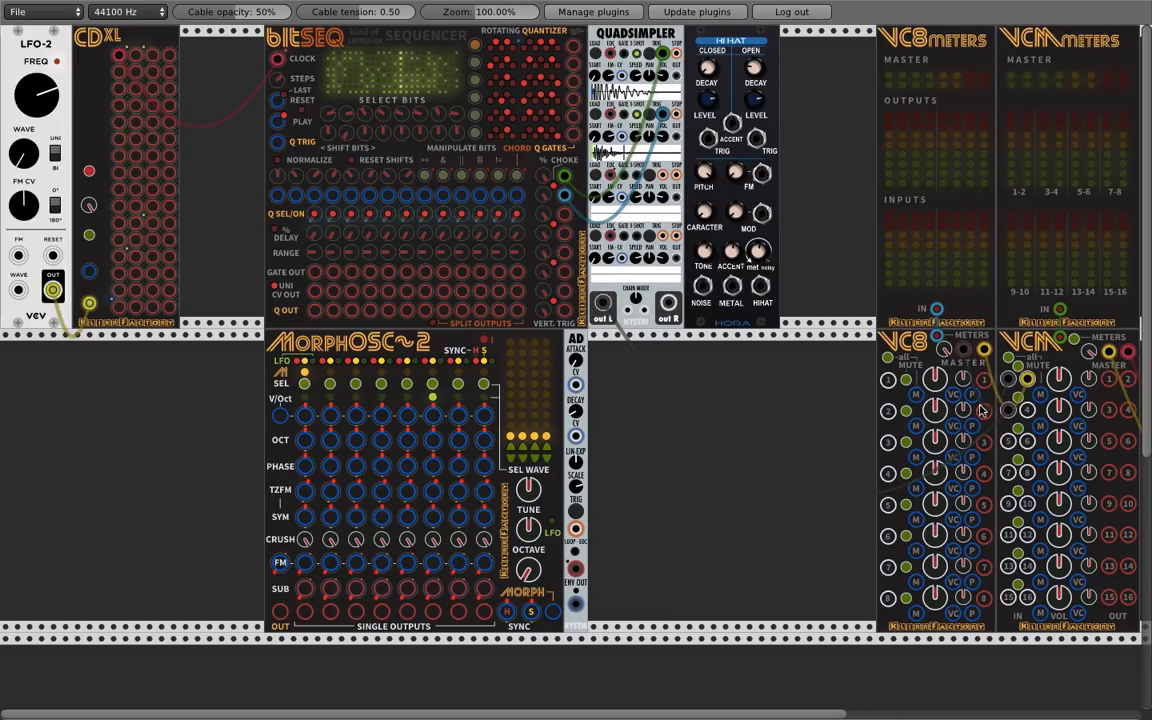
drag(668, 302, 1028, 418)
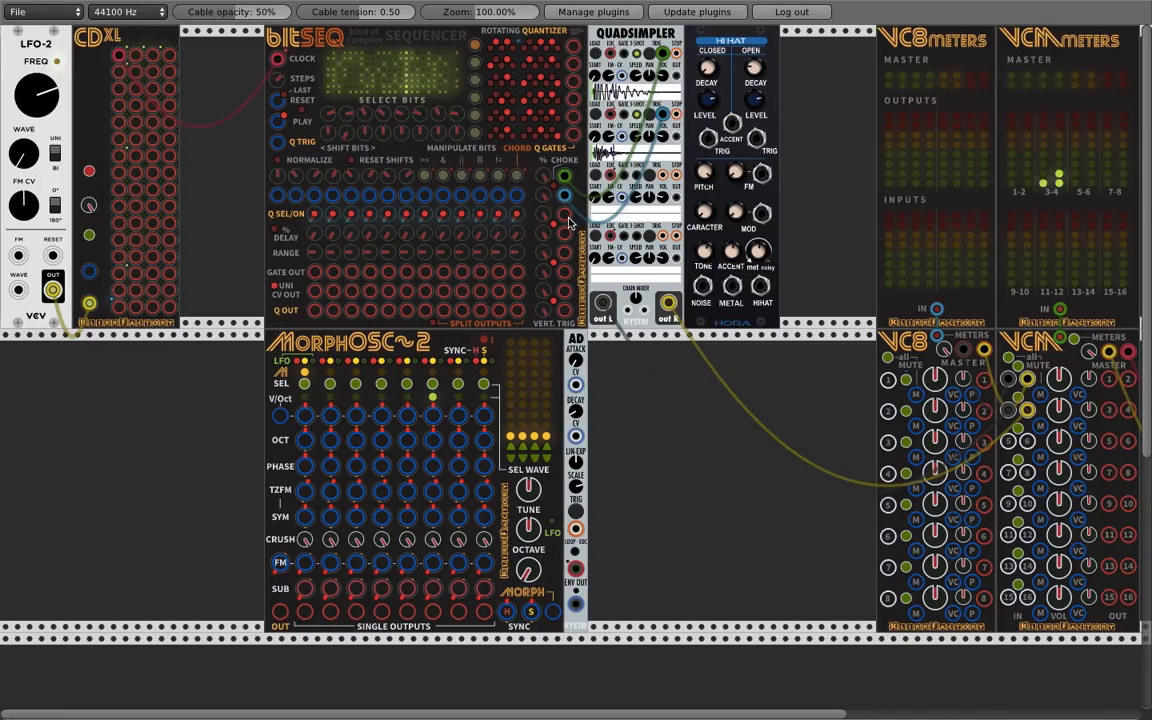
drag(557, 193, 582, 222)
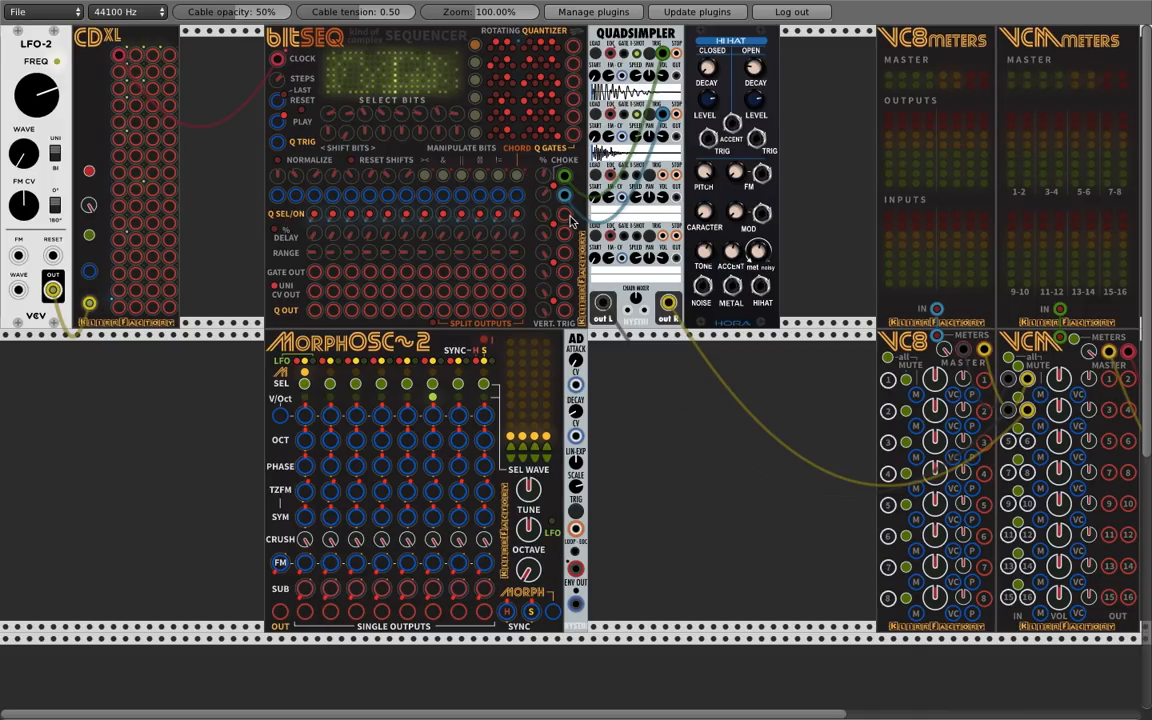
click(539, 180)
click(541, 177)
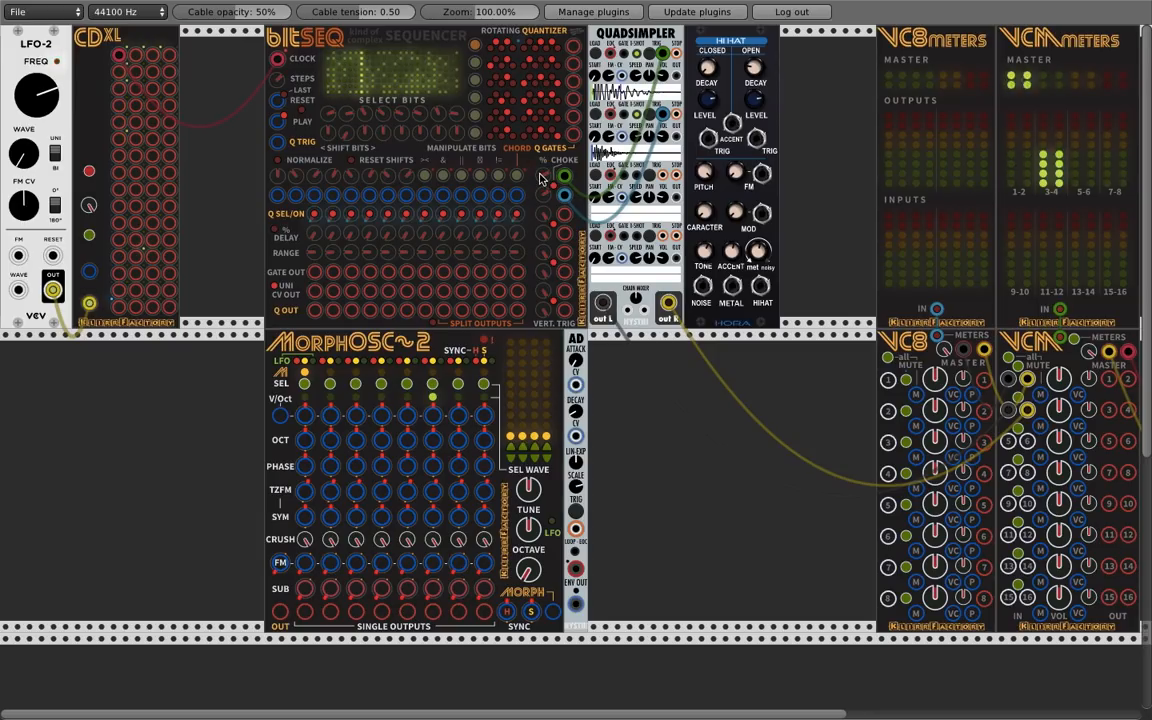
- Patch bitSEQ's third and fourth vertical triggers into the HI HAT triggers, route the HIHAT output to VCM channel 5-6, and lower that channel's volume
mouse_move(563, 216)
mouse_down()
mouse_move(596, 300)
mouse_move(655, 120)
mouse_move(709, 140)
mouse_move(685, 130)
mouse_move(565, 210)
mouse_move(505, 212)
mouse_move(562, 232)
mouse_up()
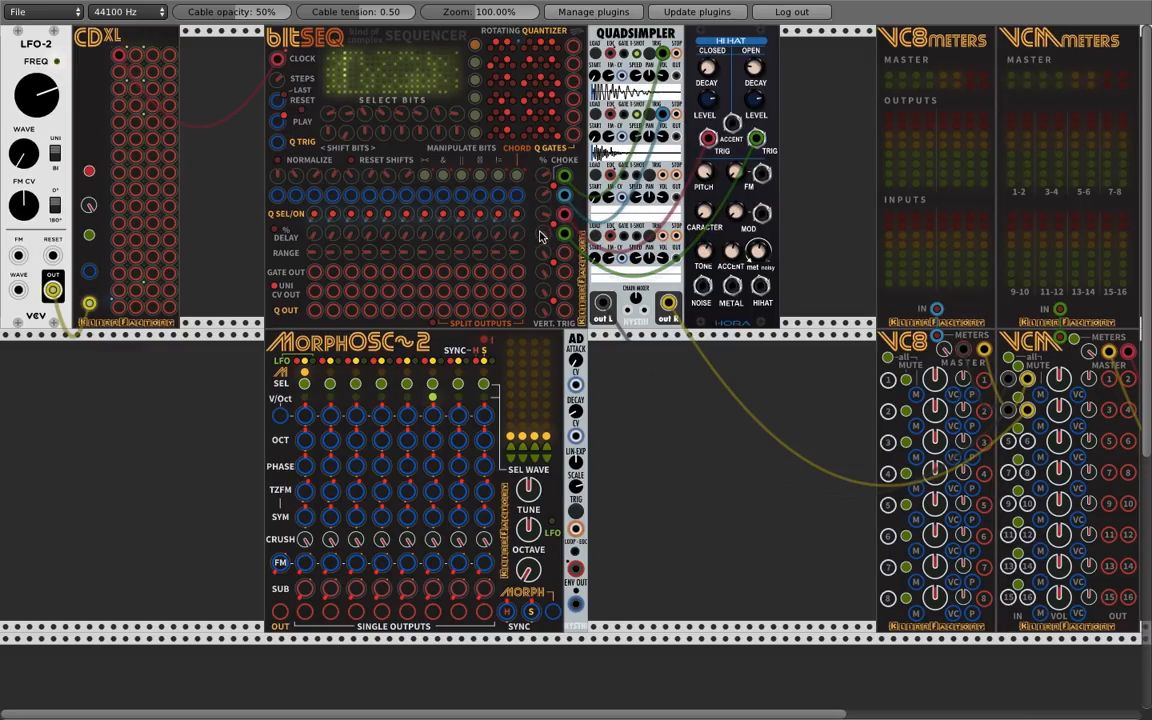
drag(759, 289, 1000, 440)
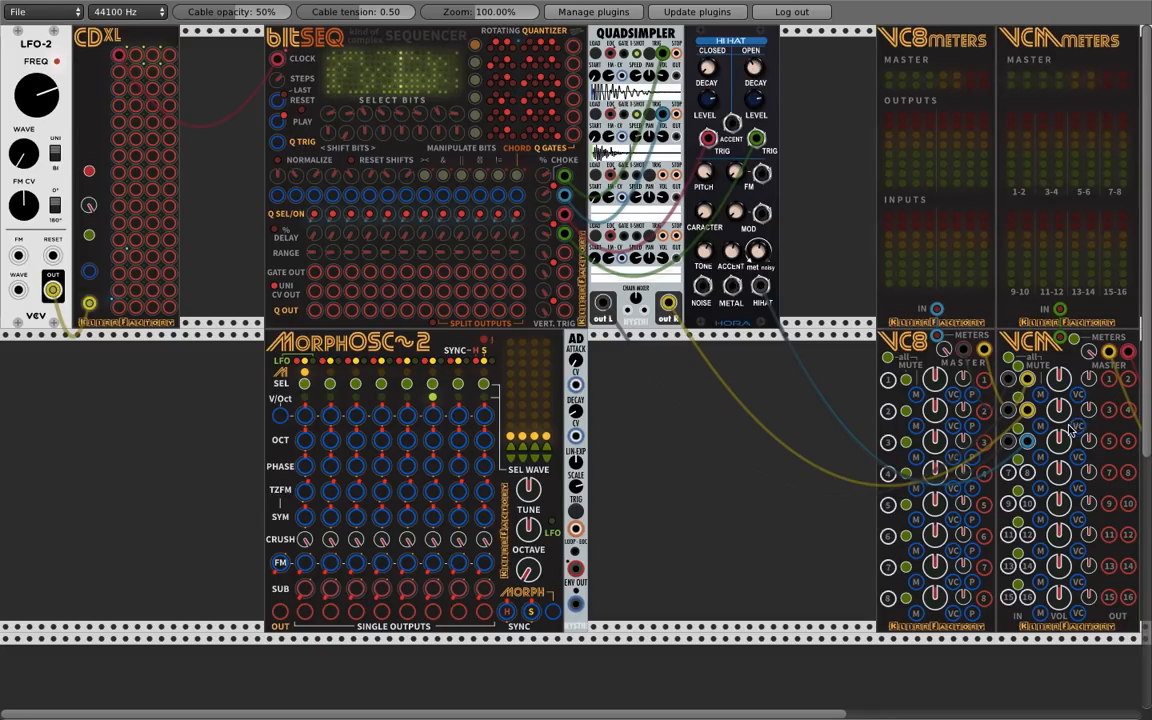
drag(1060, 441, 1060, 445)
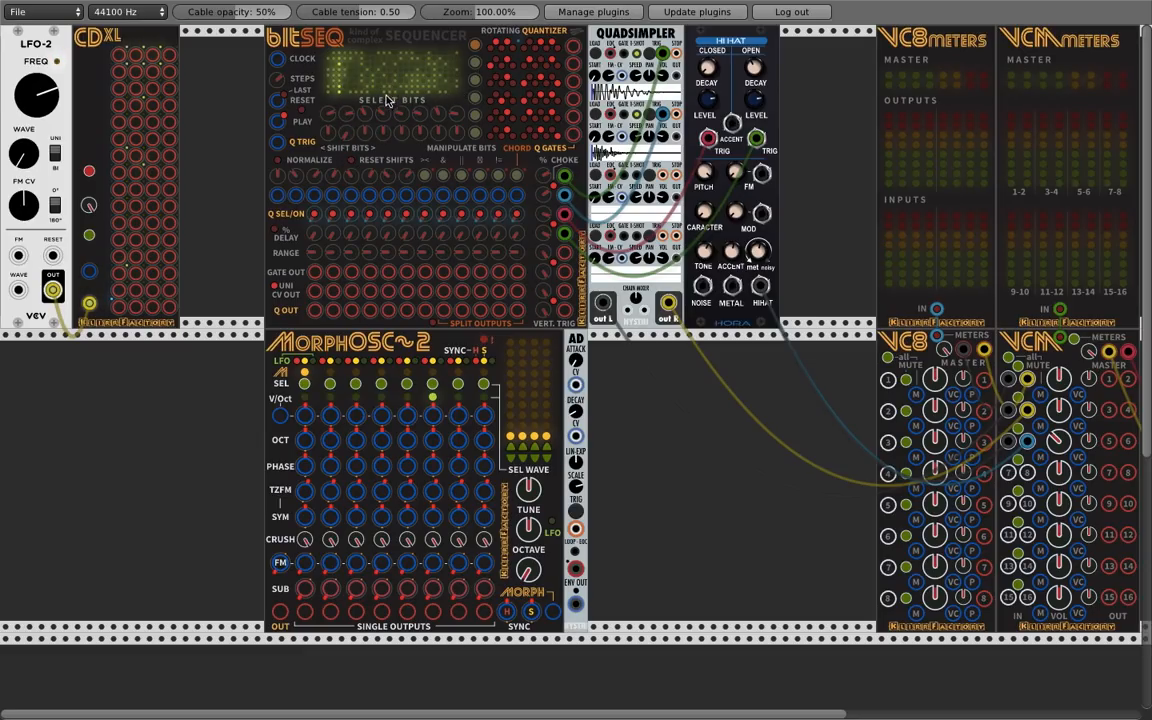
- Patch CDXL's first output into bitSEQ's clock input, unplug it, and patch it in again
drag(278, 58, 117, 58)
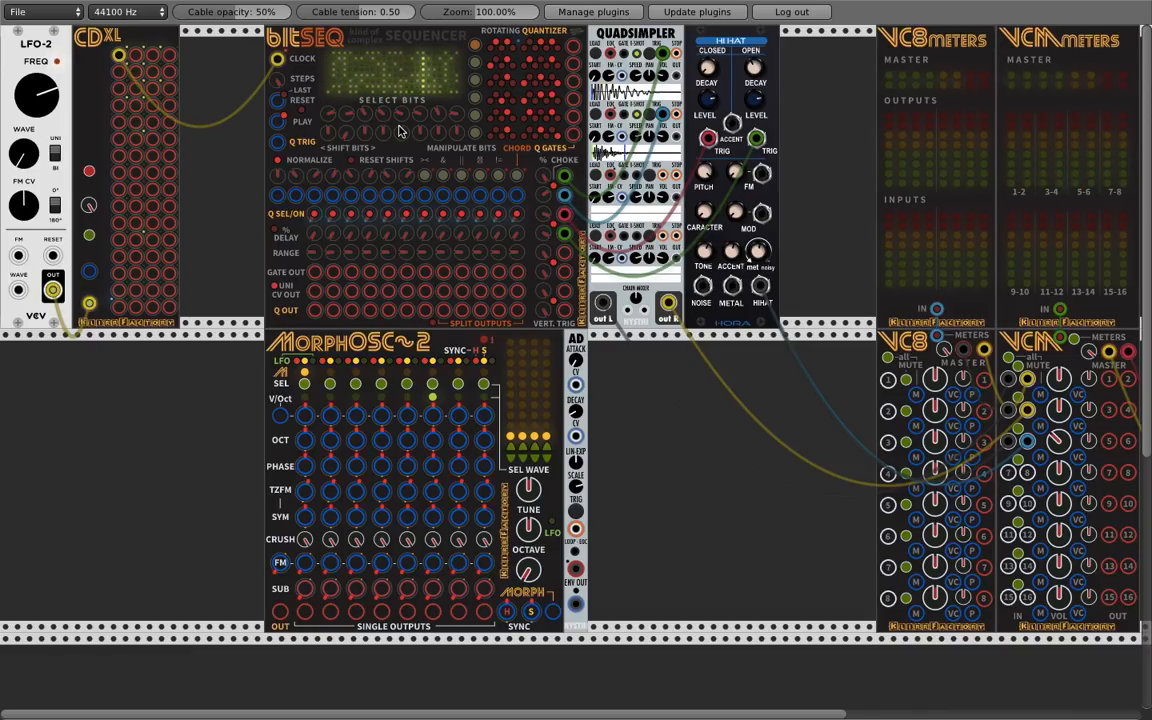
click(279, 60)
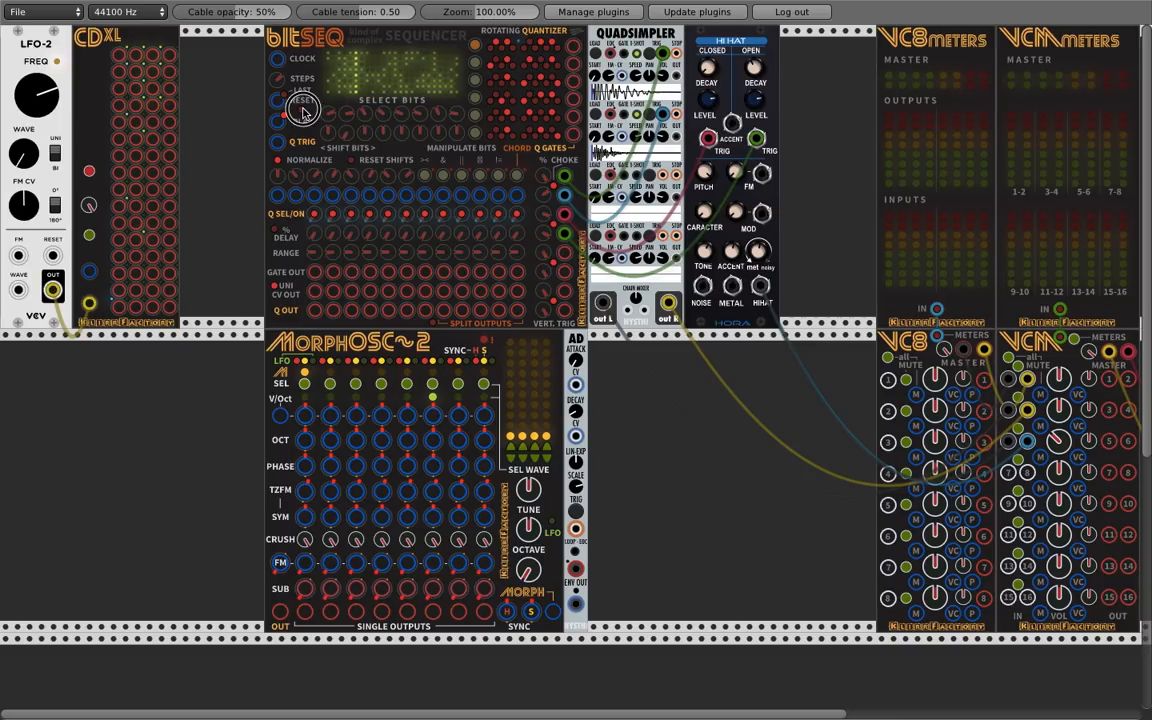
drag(277, 101, 118, 55)
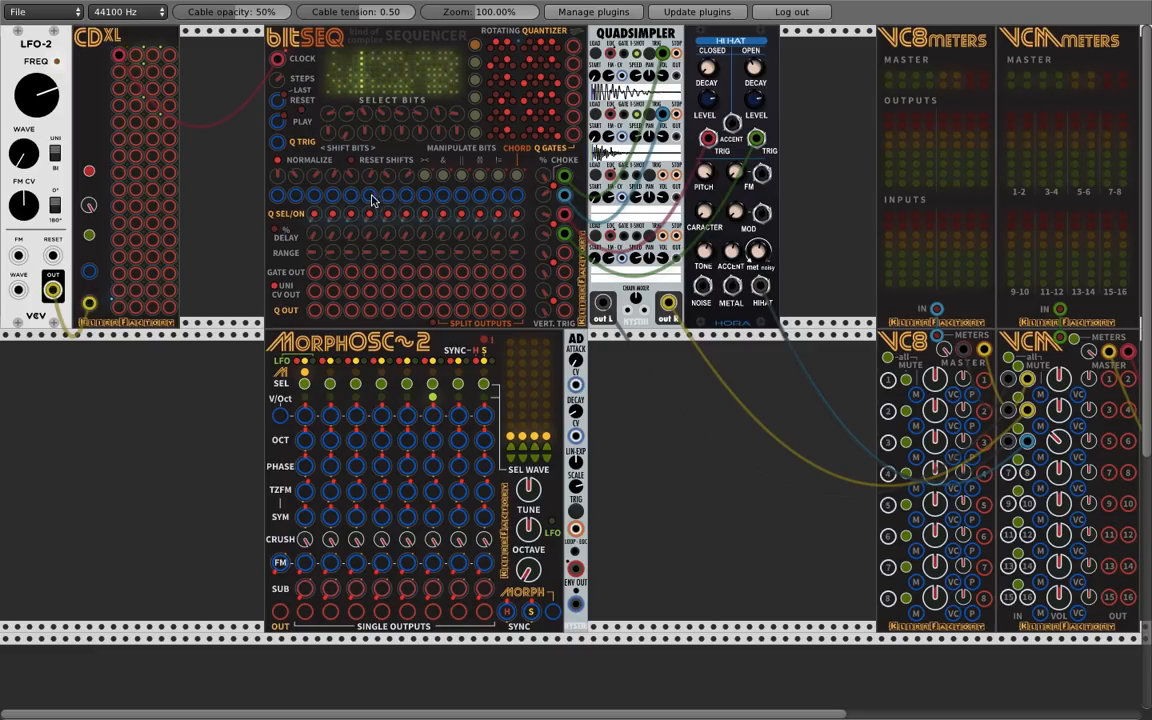
- Try out bitSEQ's Normalize switch and the first track's Q SEL/ON button
click(279, 162)
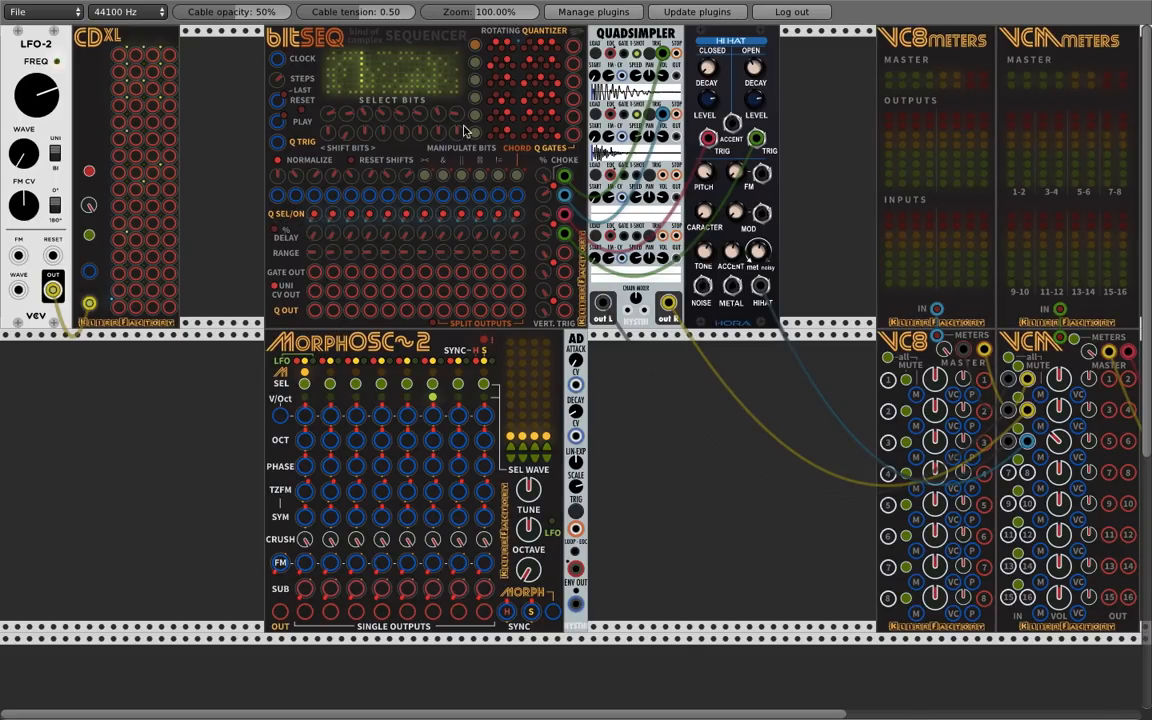
click(313, 215)
click(316, 215)
click(312, 222)
- Reconnect CDXL's first output to bitSEQ's clock input
drag(281, 60, 119, 53)
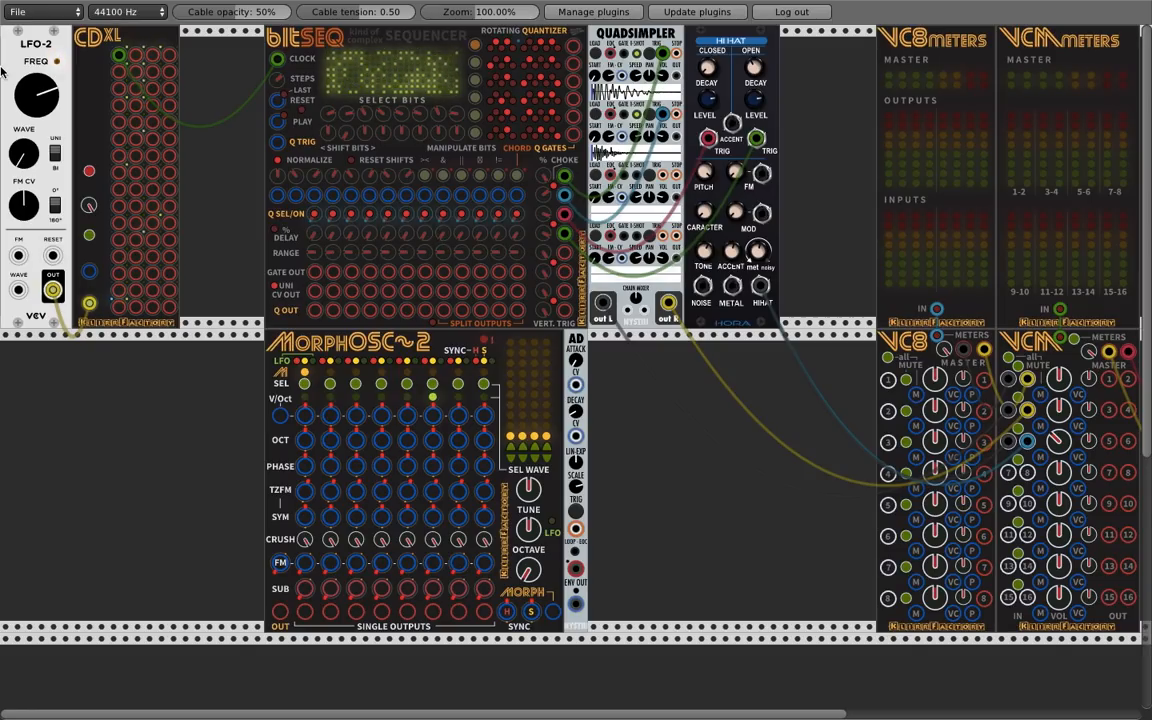
drag(276, 176, 276, 175)
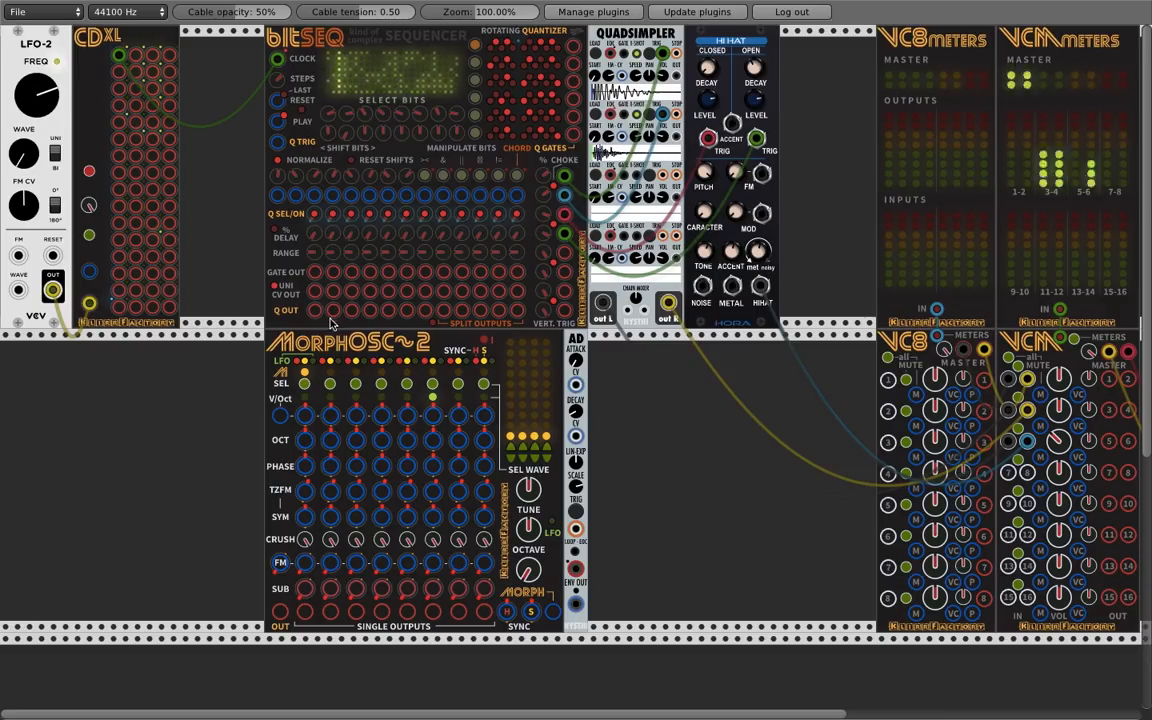
- Patch bitSEQ's second Q OUT into MorphOSC~2's first V/Oct, route the first oscillator's output to VC8 input 1, and lower that channel's volume
drag(333, 310, 305, 418)
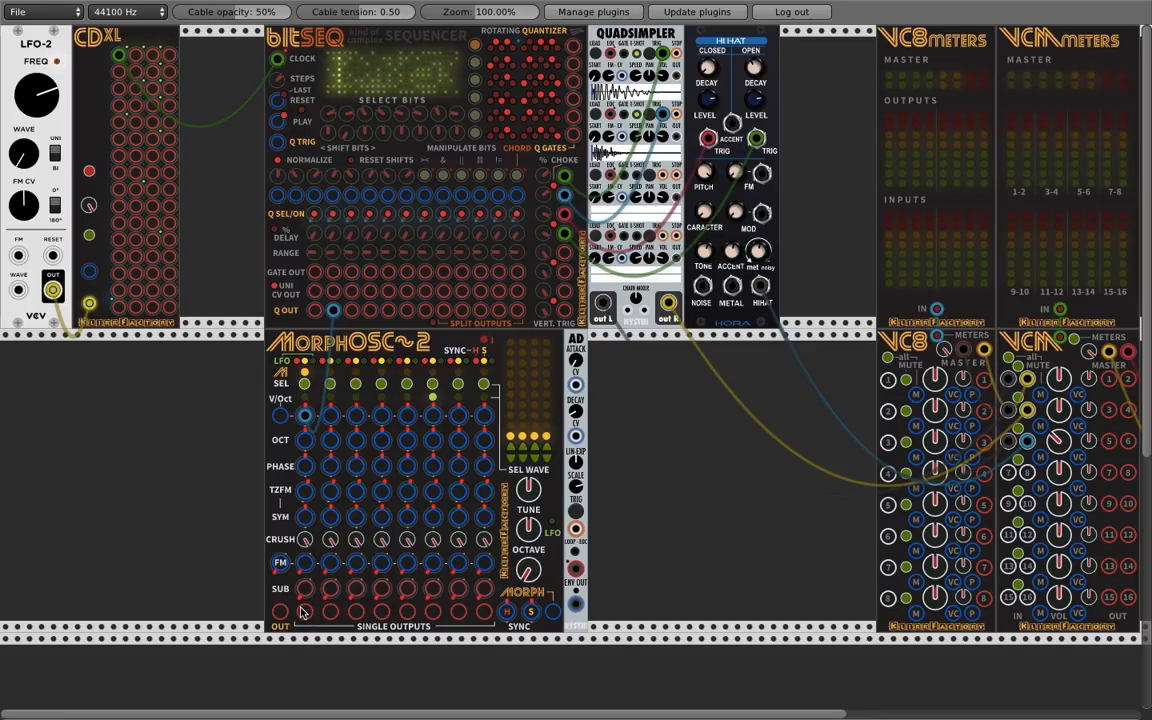
drag(305, 612, 883, 340)
scroll(854, 347, up, 2)
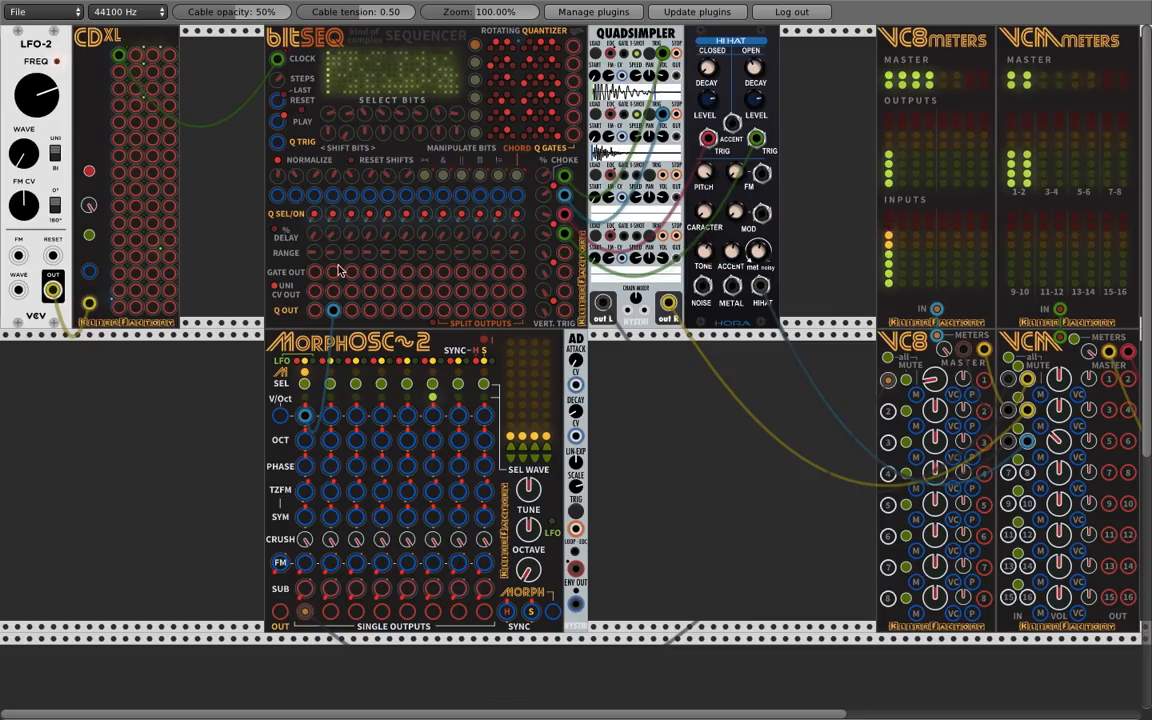
- Adjust the second bitSEQ track's delay, patch the third Q OUT into MorphOSC~2's second V/Oct, and route that oscillator's output to VC8 input 2
drag(334, 236, 334, 230)
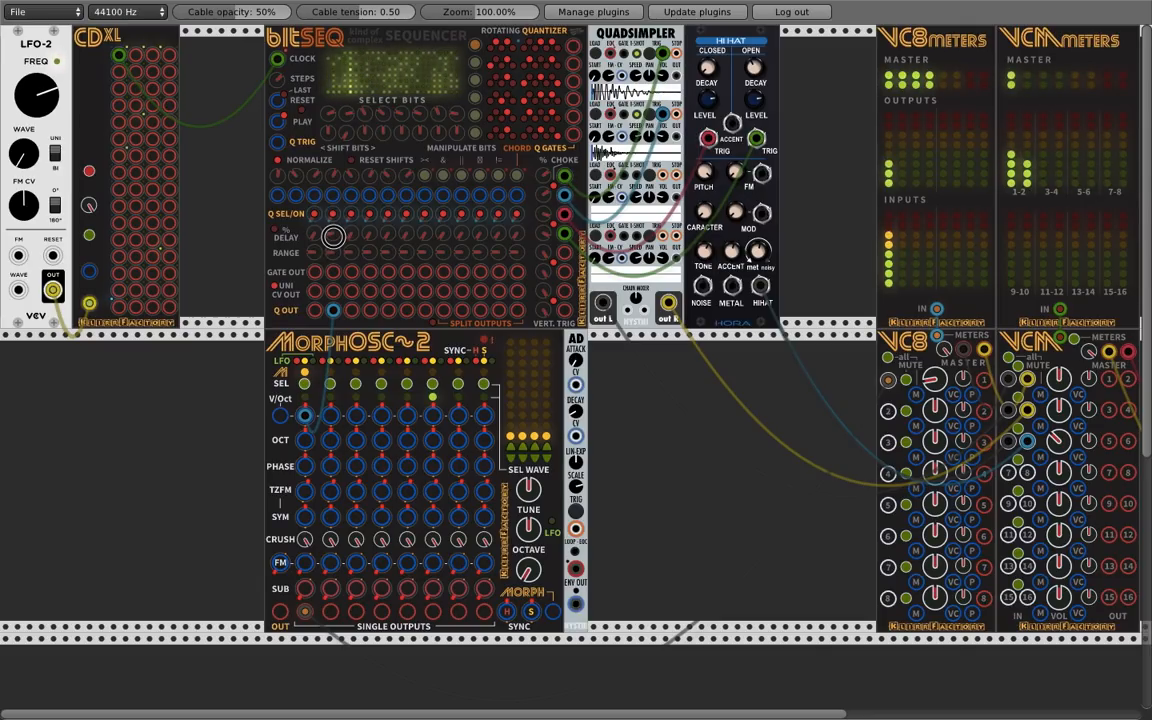
drag(351, 310, 330, 415)
drag(330, 612, 889, 413)
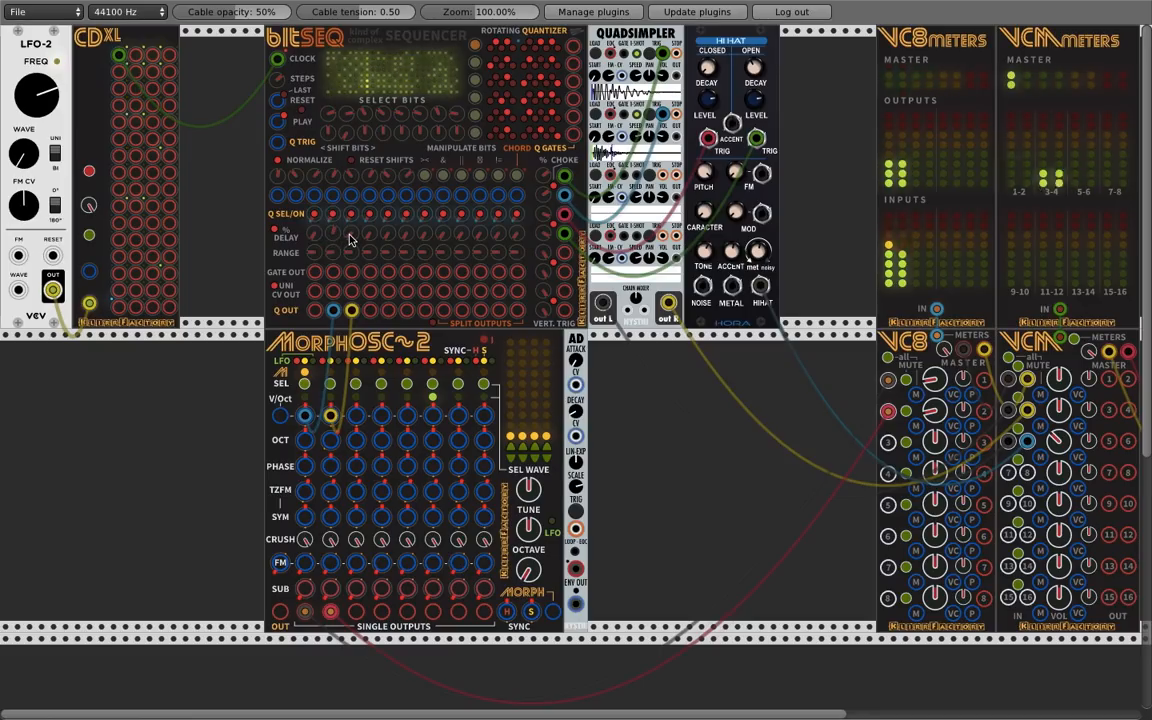
- Mute VCM channels 3-4 and 5-6 and VC8 channel 2, and adjust the range of bitSEQ's second track
click(888, 358)
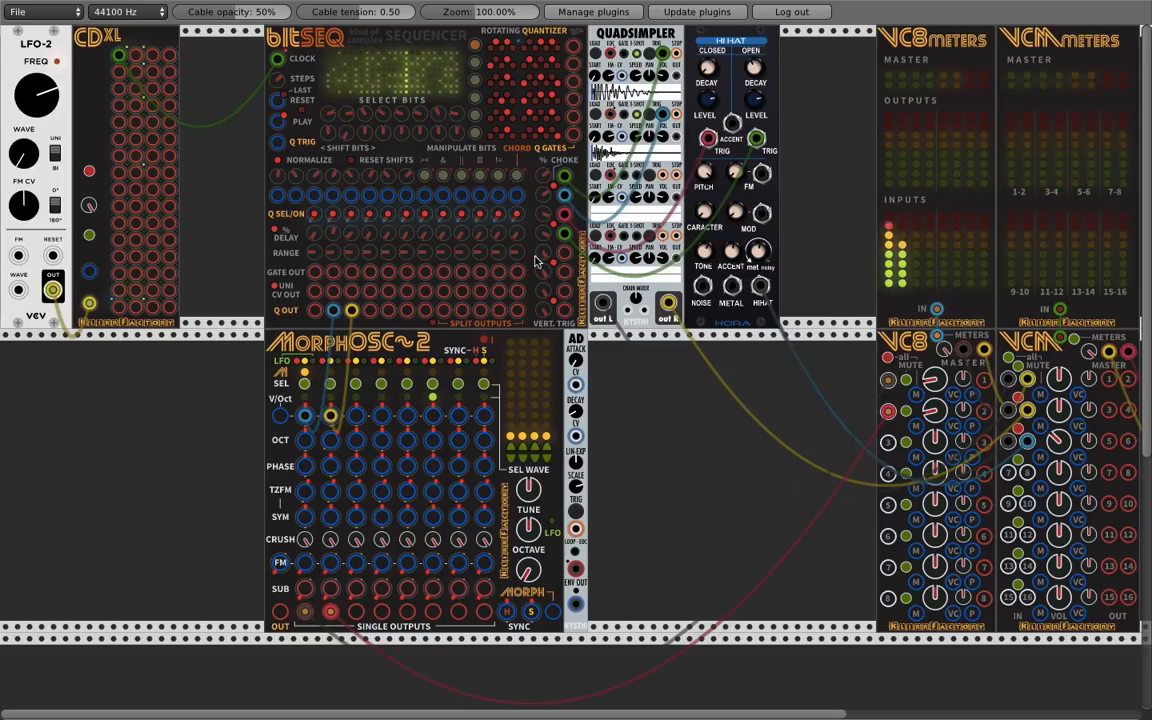
click(906, 380)
click(889, 358)
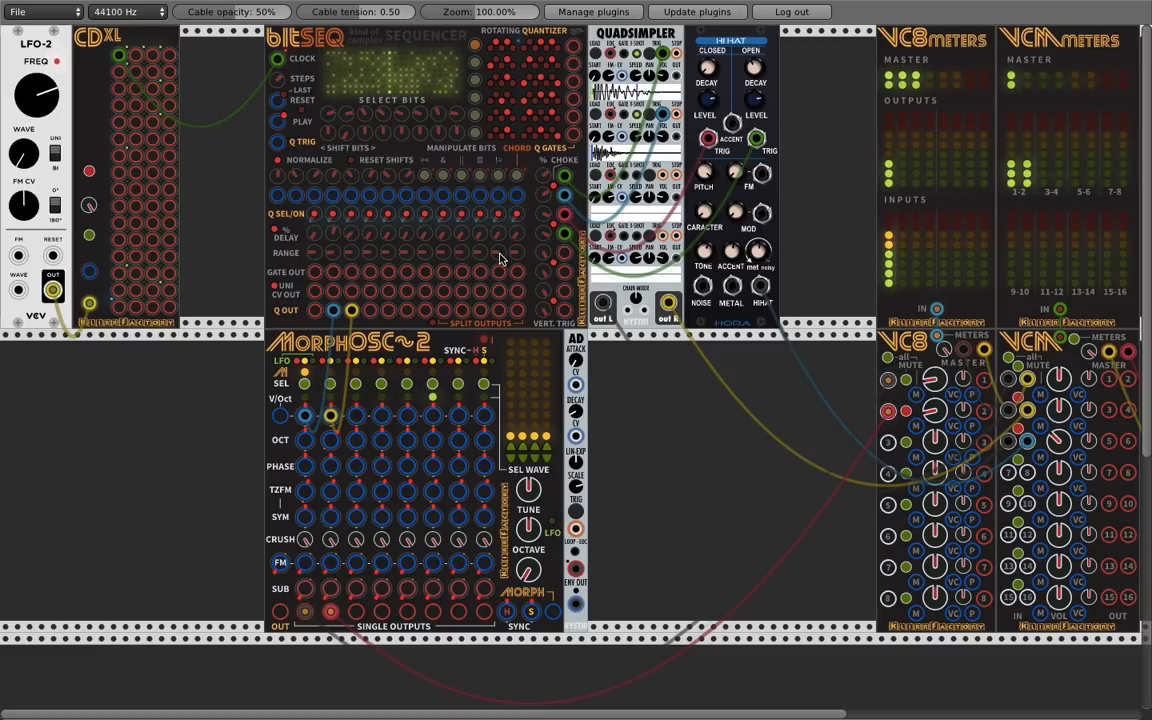
drag(334, 255, 336, 258)
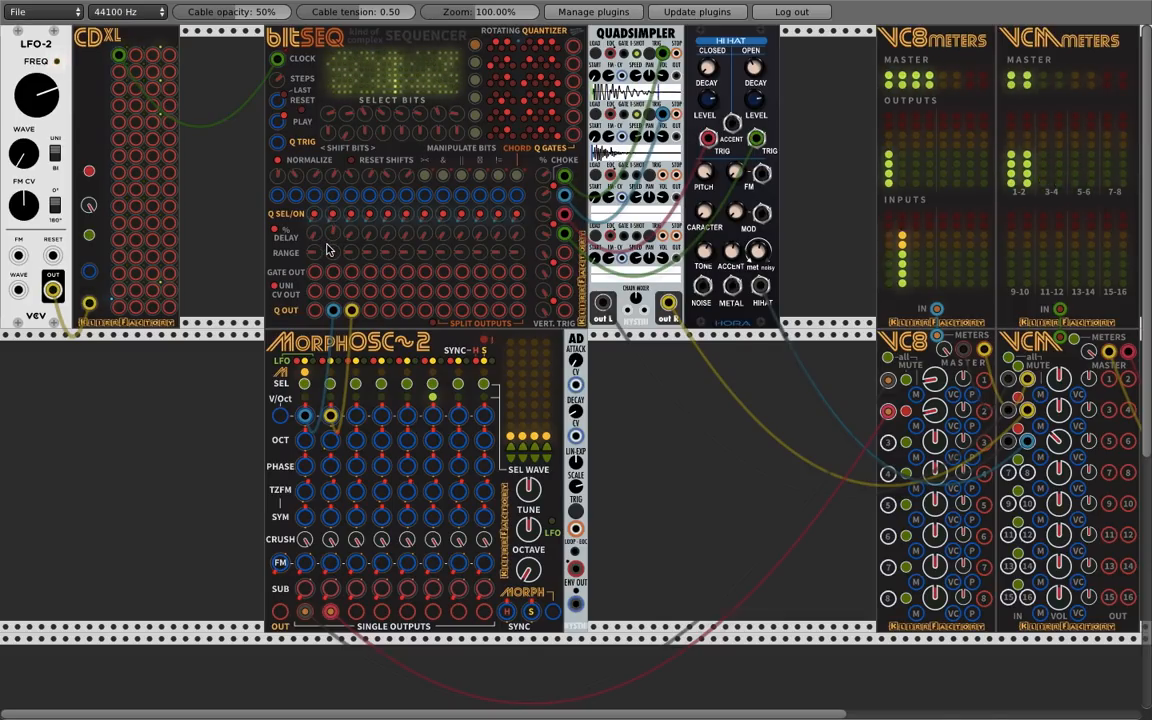
- Patch bitSEQ's second gate output into the AD trigger and the AD envelope output into VC8 channel 1's VC input
drag(333, 271, 570, 540)
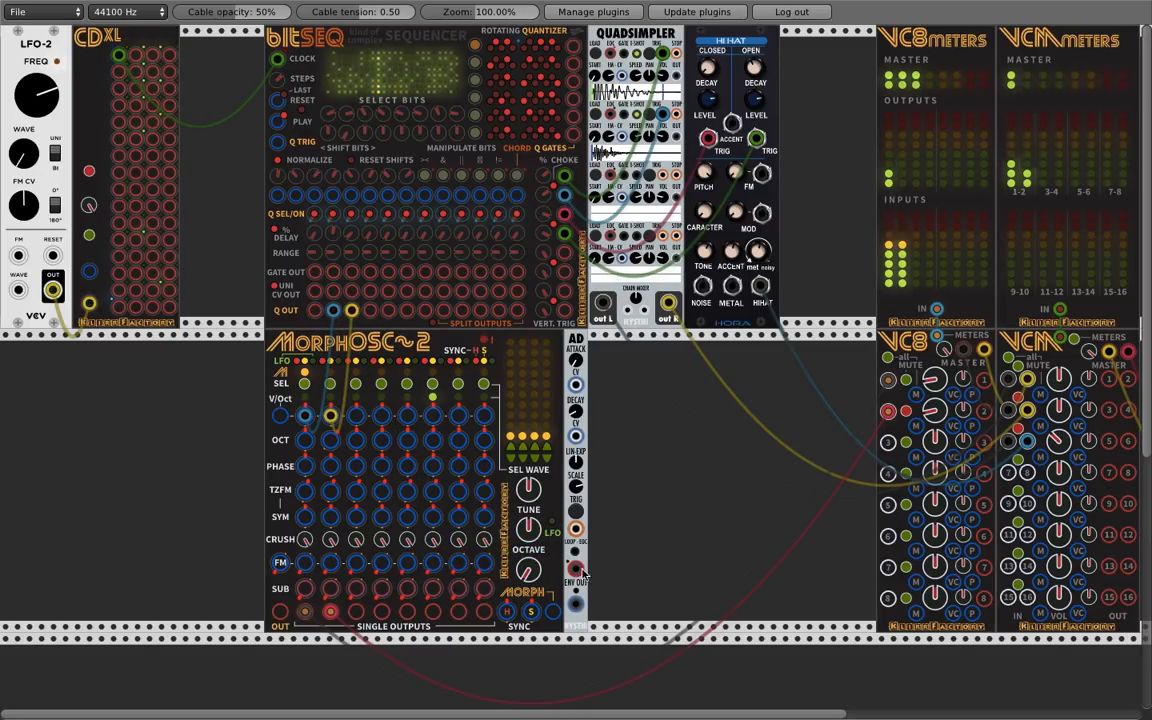
drag(576, 604, 953, 394)
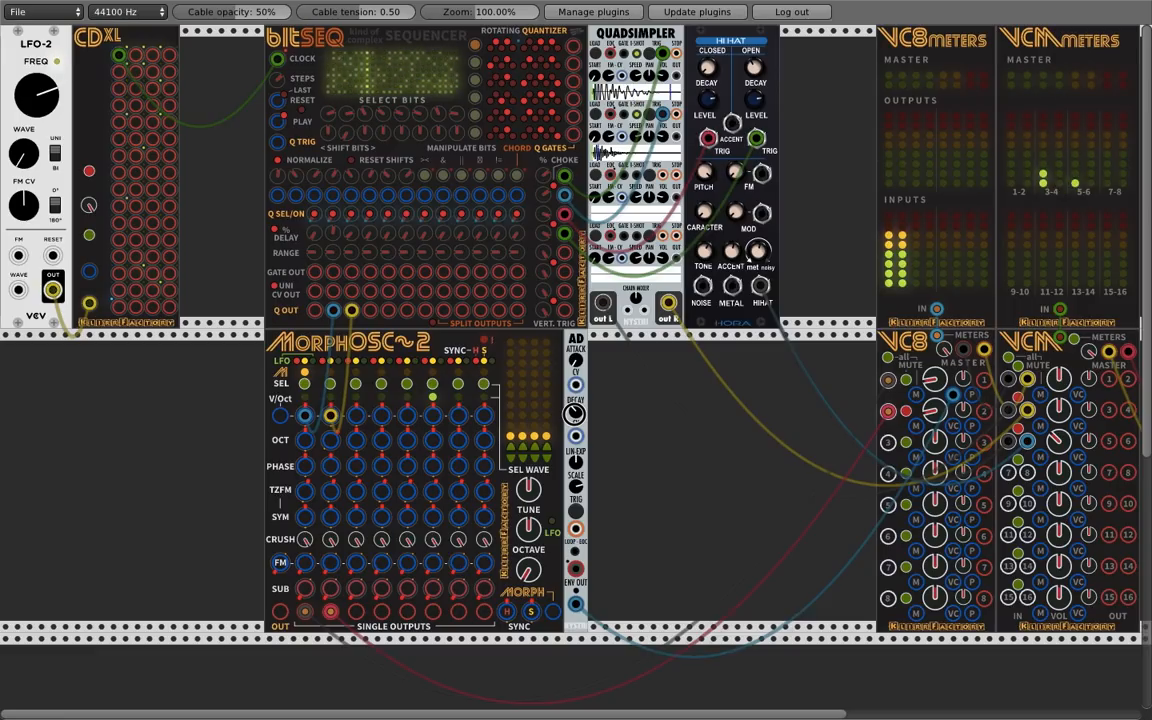
drag(578, 530, 334, 274)
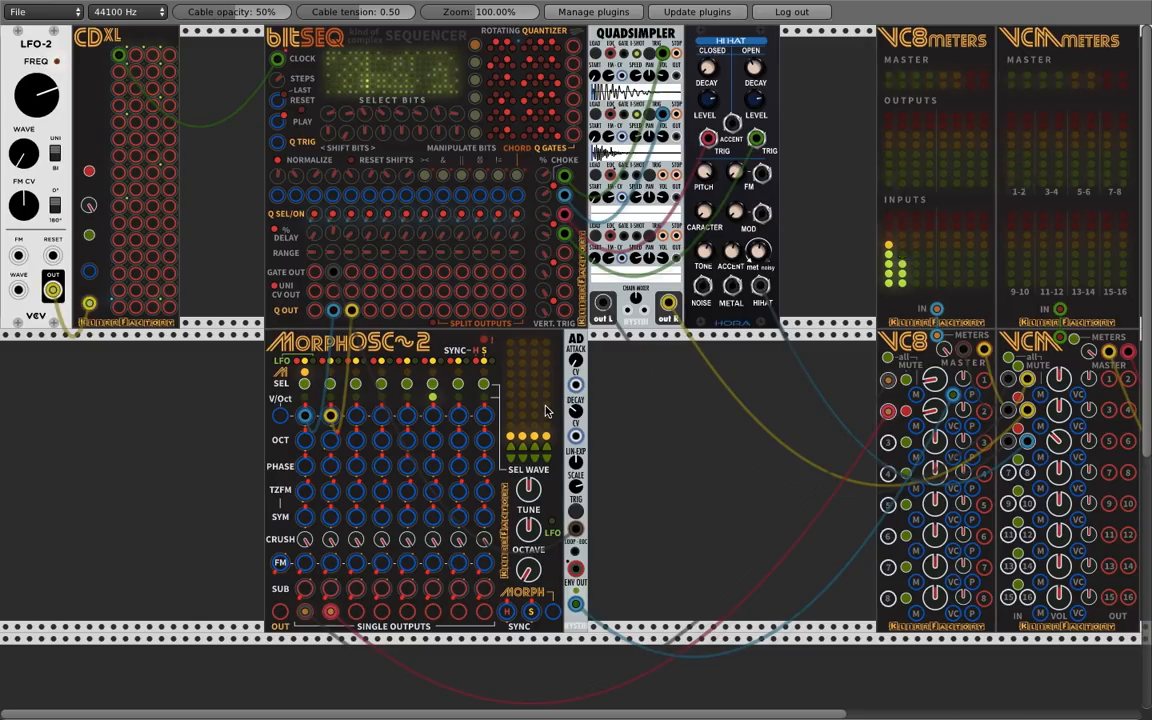
- Adjust the delay of bitSEQ's second track and remove the AD trigger and envelope cables
drag(334, 240, 334, 240)
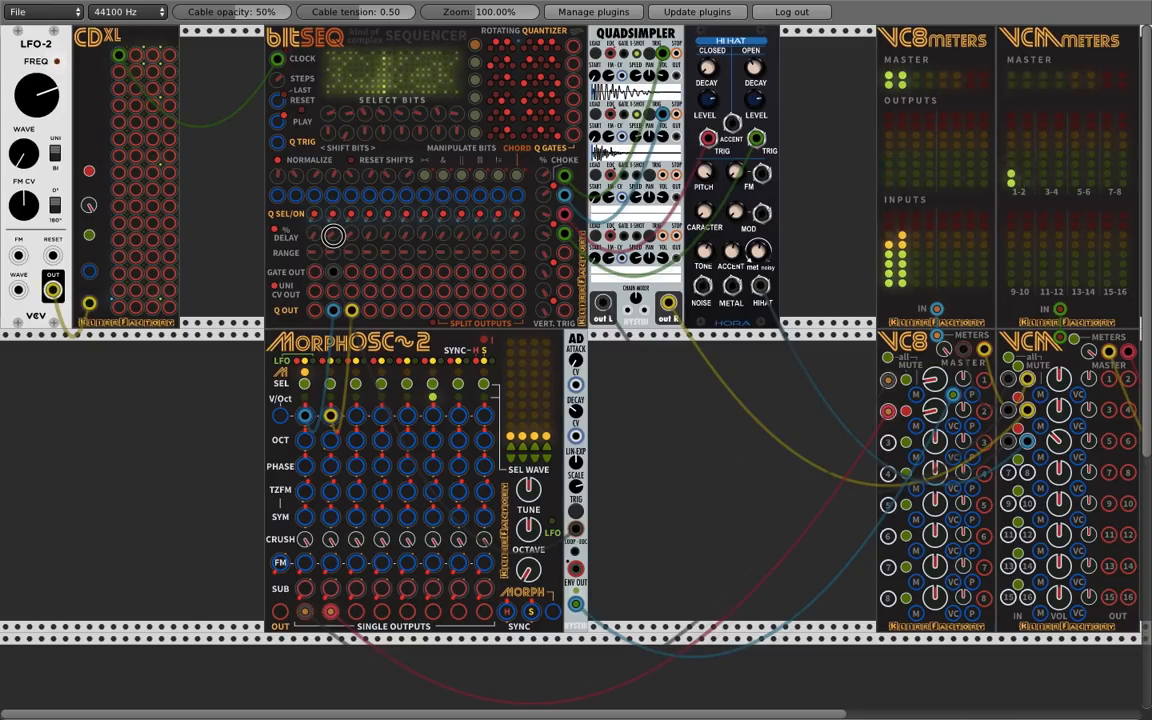
drag(333, 236, 332, 234)
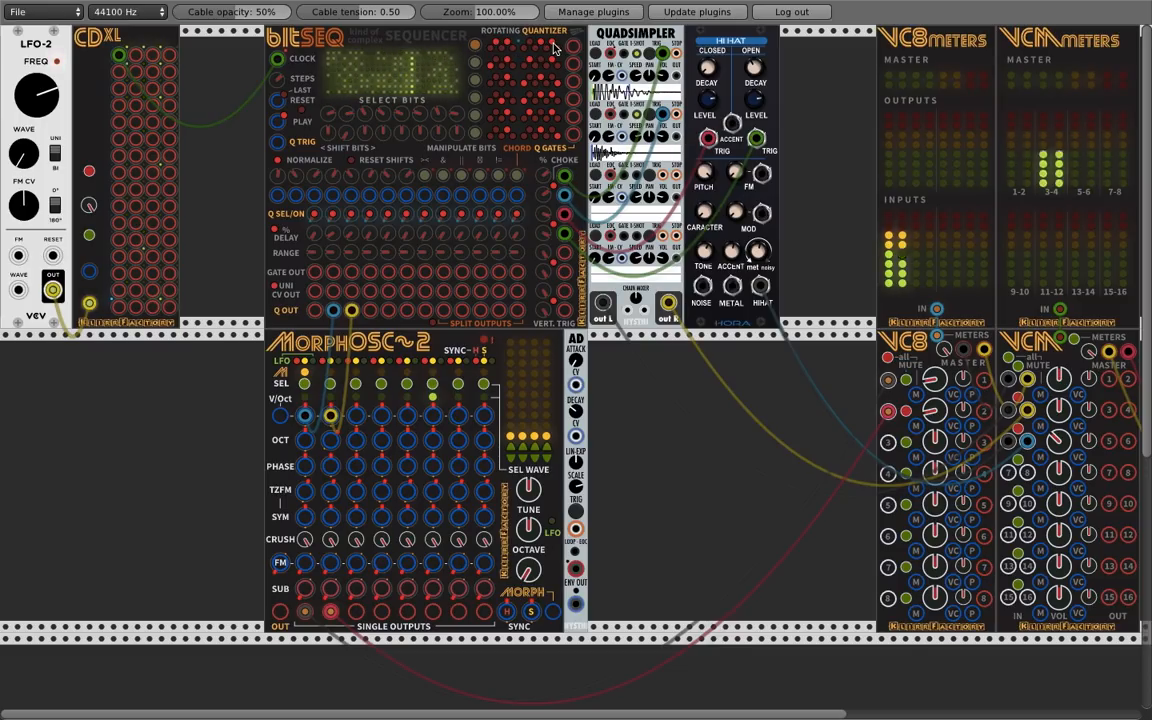
- Patch bitSEQ's eighth Q OUT into MorphOSC~2's fifth V/Oct, route that oscillator's output to VC8 input 3, and adjust the track's delay
drag(445, 310, 888, 443)
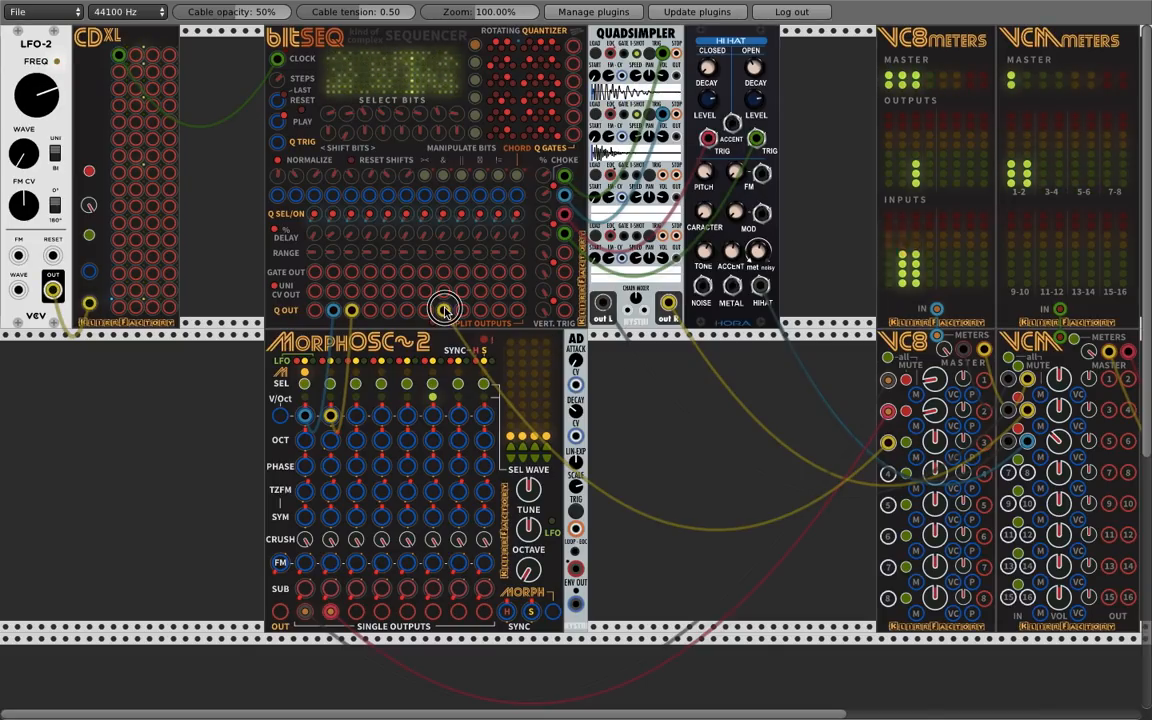
drag(445, 312, 407, 611)
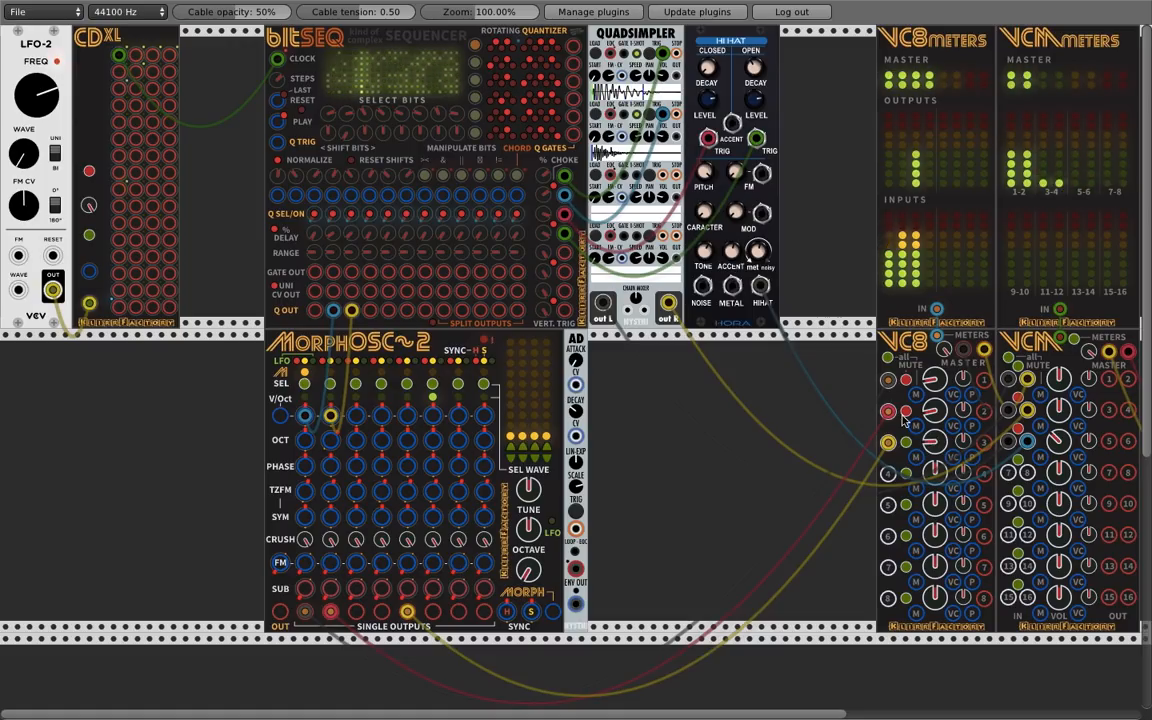
drag(443, 310, 407, 415)
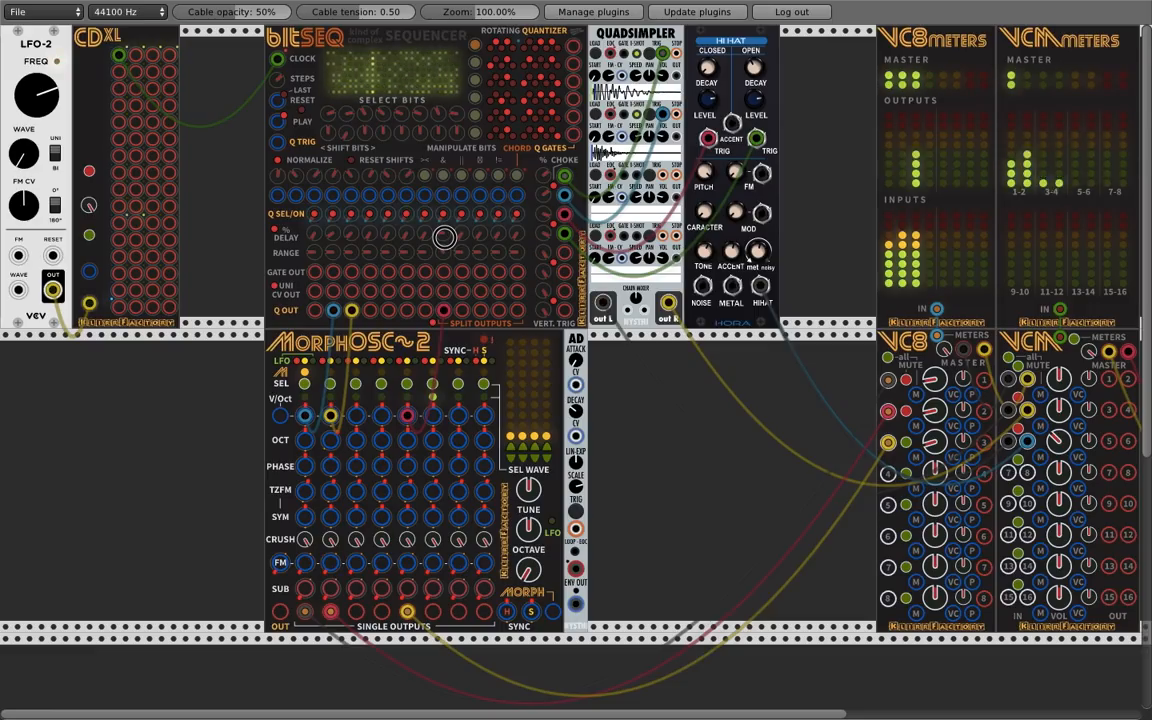
drag(445, 235, 443, 240)
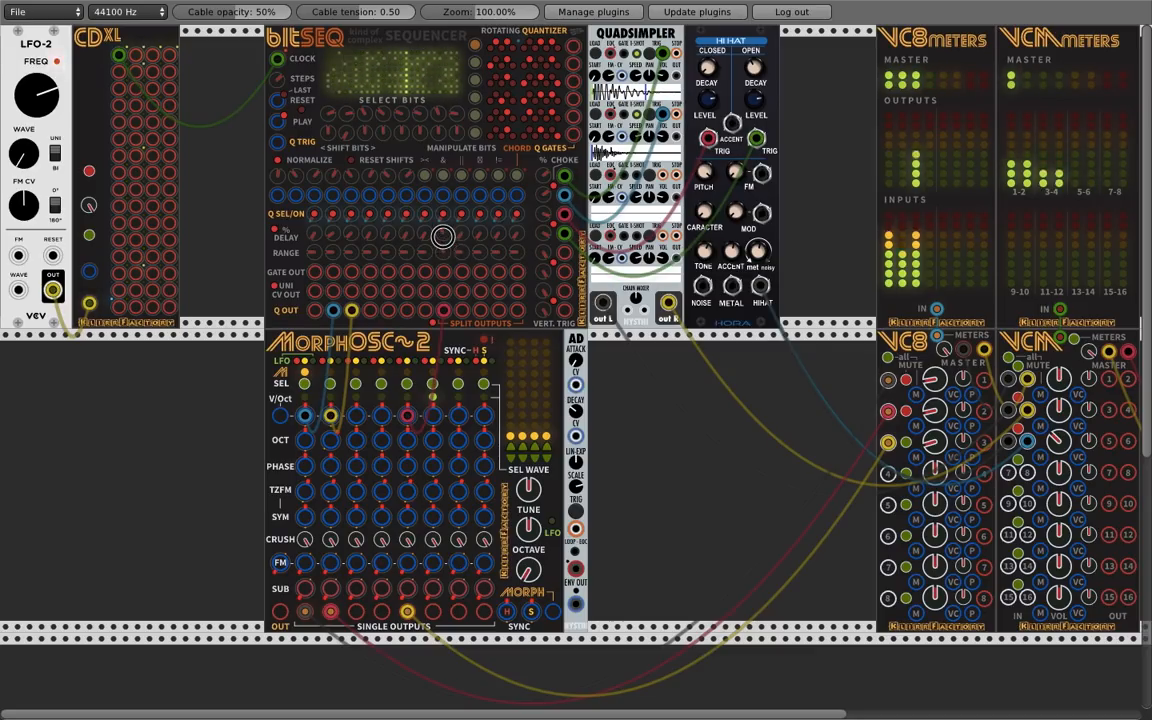
drag(443, 235, 447, 261)
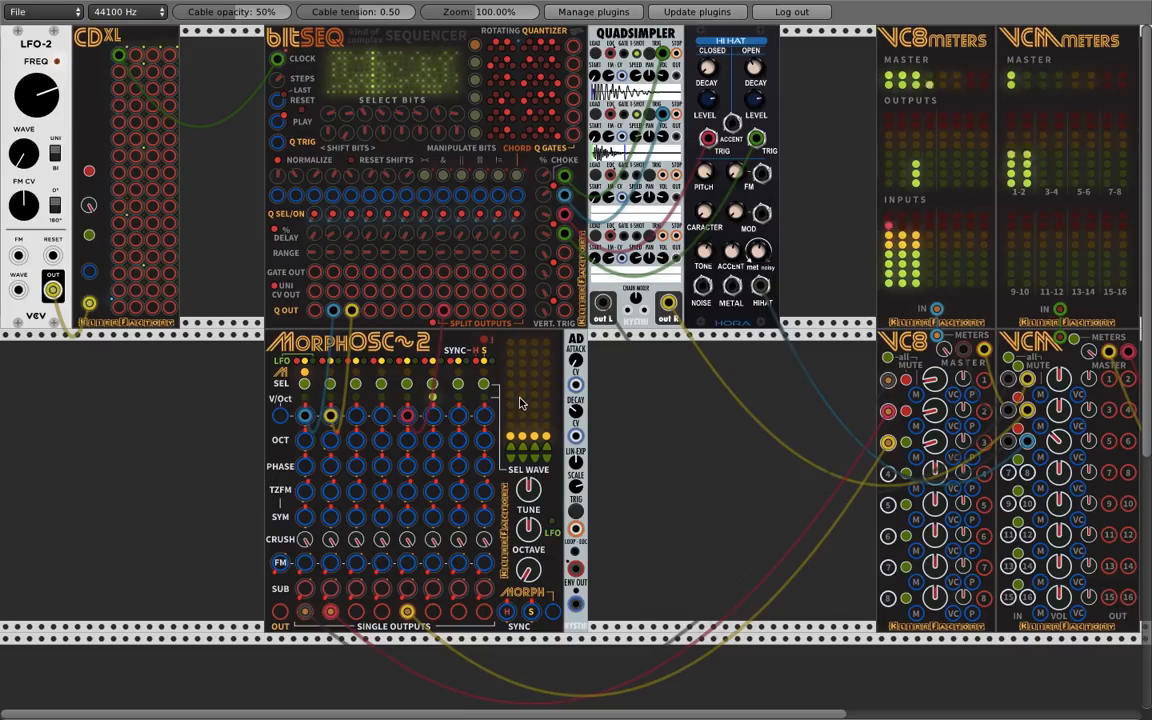
- Patch bitSEQ Q OUTs 9-11 into MorphOSC~2 V/Oct inputs 6-8, and route oscillator outputs 6-8 to VC8 inputs 4-6
drag(463, 311, 462, 416)
drag(498, 312, 484, 416)
drag(432, 611, 888, 473)
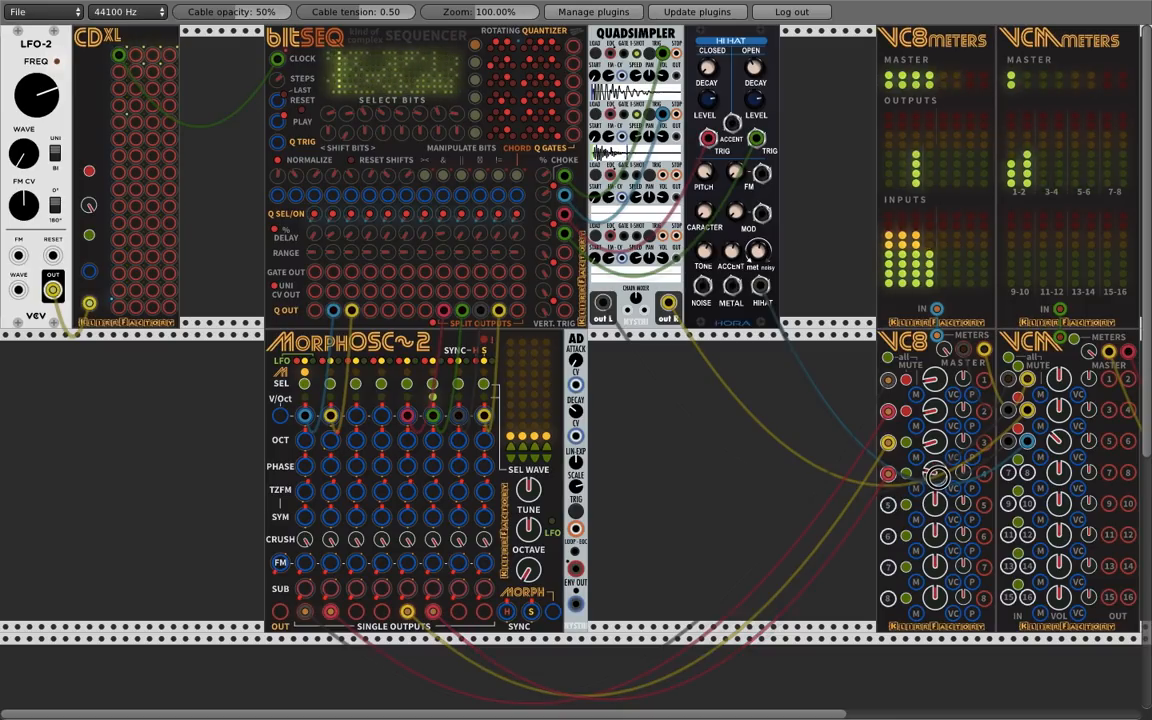
drag(888, 505, 888, 536)
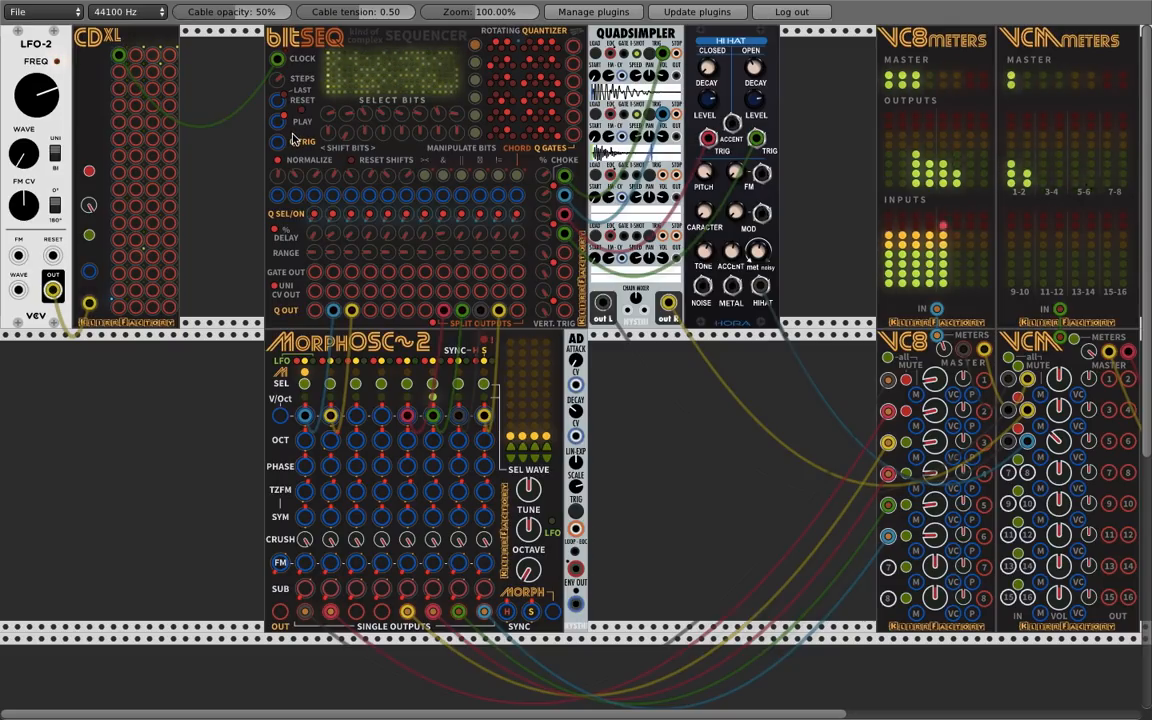
- Patch the first output of CDXL's second column into bitSEQ's Q TRIG, and duplicate the AD envelope module three times
drag(136, 55, 278, 142)
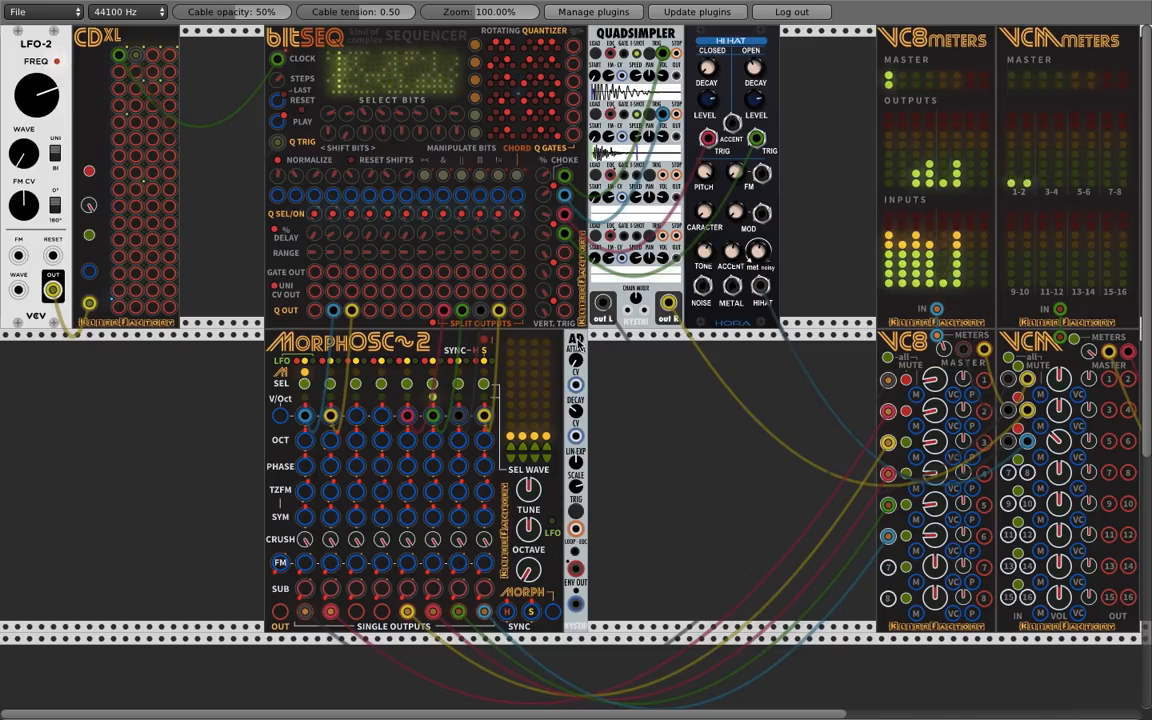
key(ctrl+d)
key(ctrl+d)
key(ctrl+d)
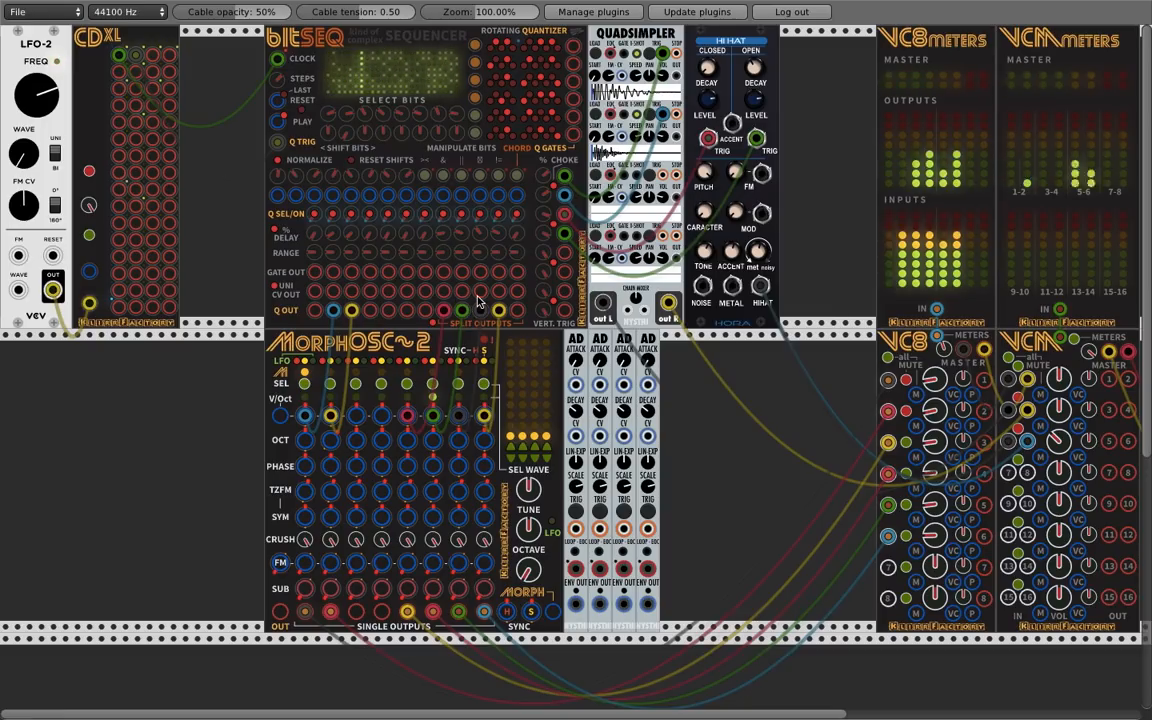
- Patch bitSEQ gate outputs 9-12 into the four AD triggers and their envelope outputs into the VC inputs of VC8 channels 3-6
drag(460, 277, 650, 529)
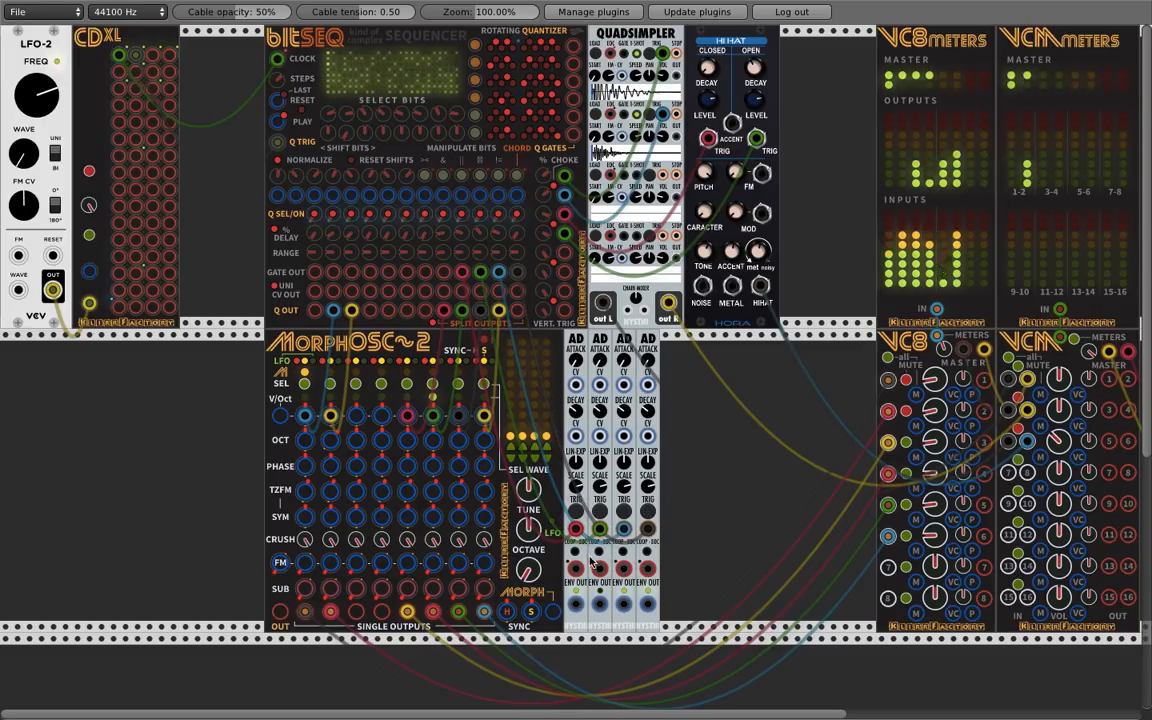
drag(580, 607, 648, 605)
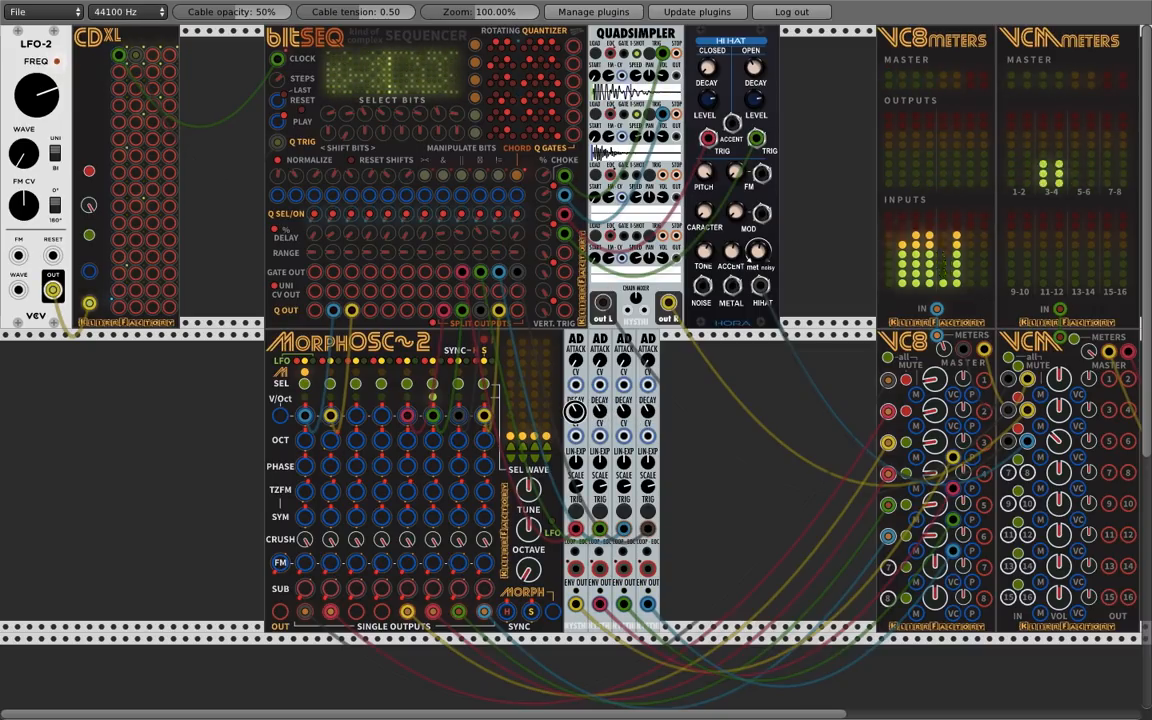
- Unmute VC8 channel 1 and adjust the delays of bitSEQ tracks 8 to 11
click(905, 382)
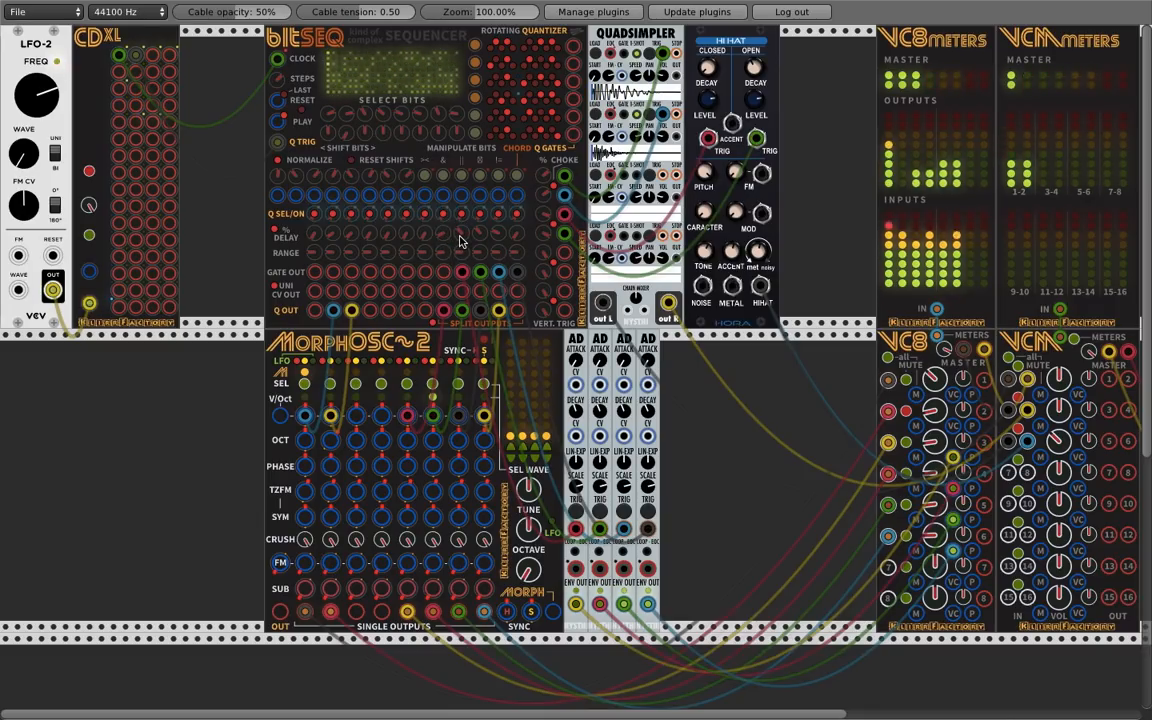
drag(479, 232, 479, 232)
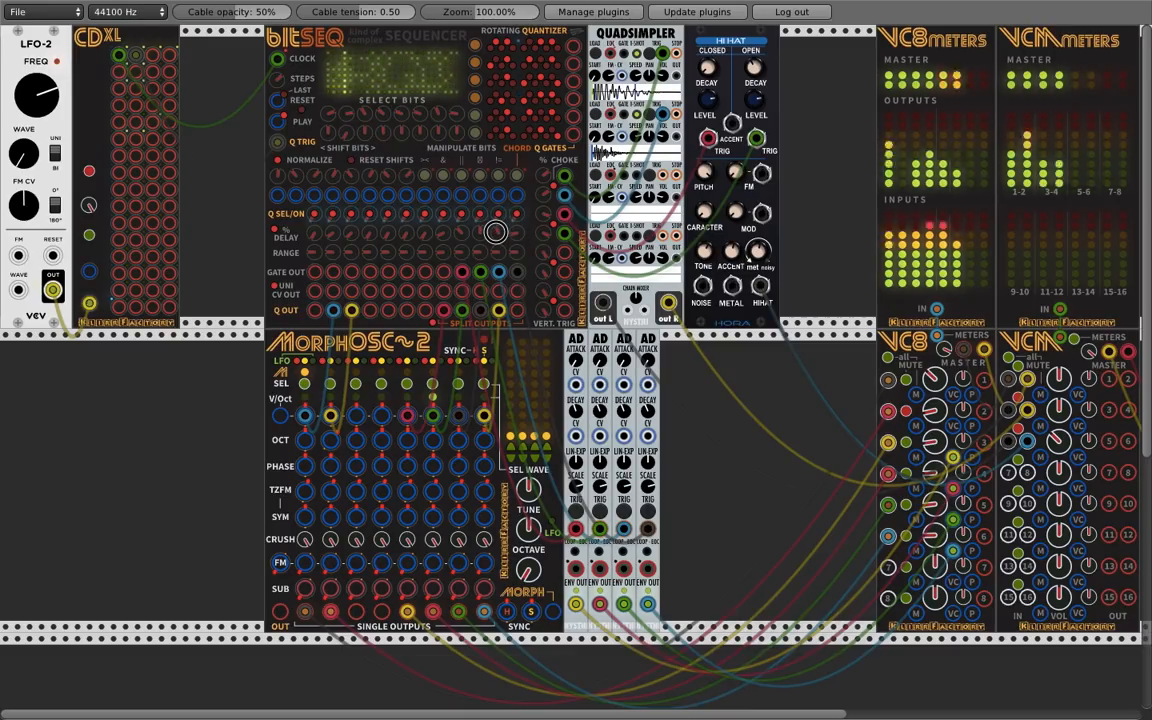
drag(479, 232, 445, 237)
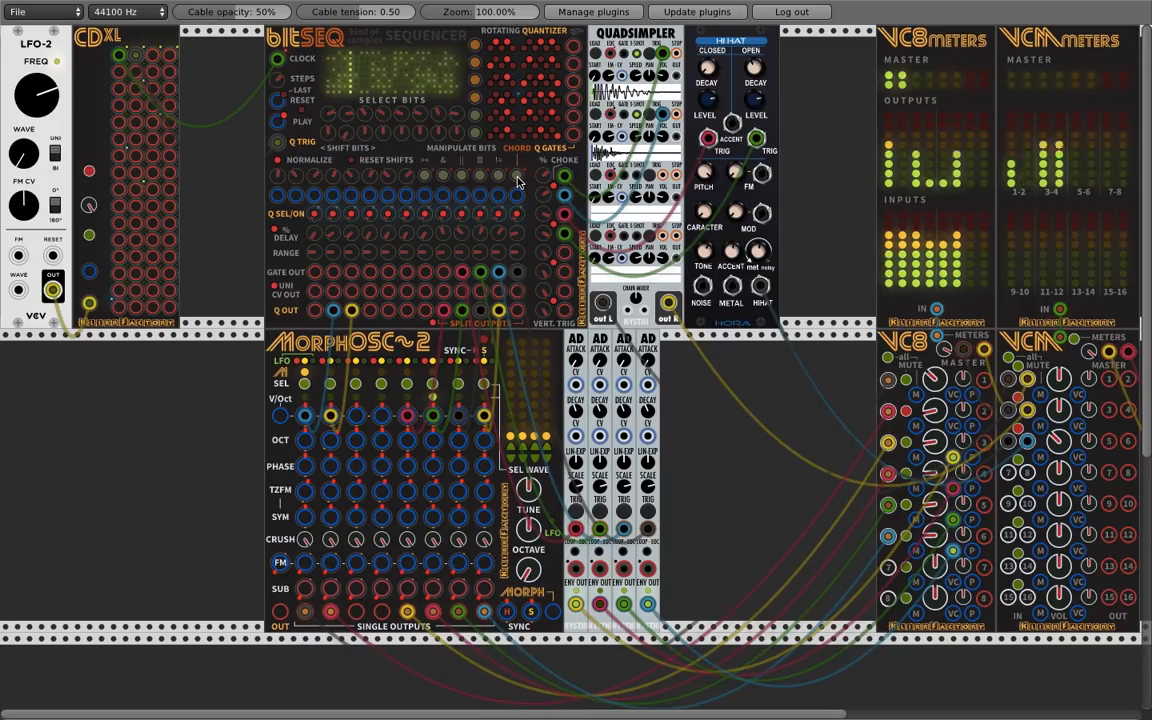
- Patch a CDXL clock output into bitSEQ's twelfth track input, and change the waveform of MorphOSC~2's first oscillator
drag(517, 195, 118, 55)
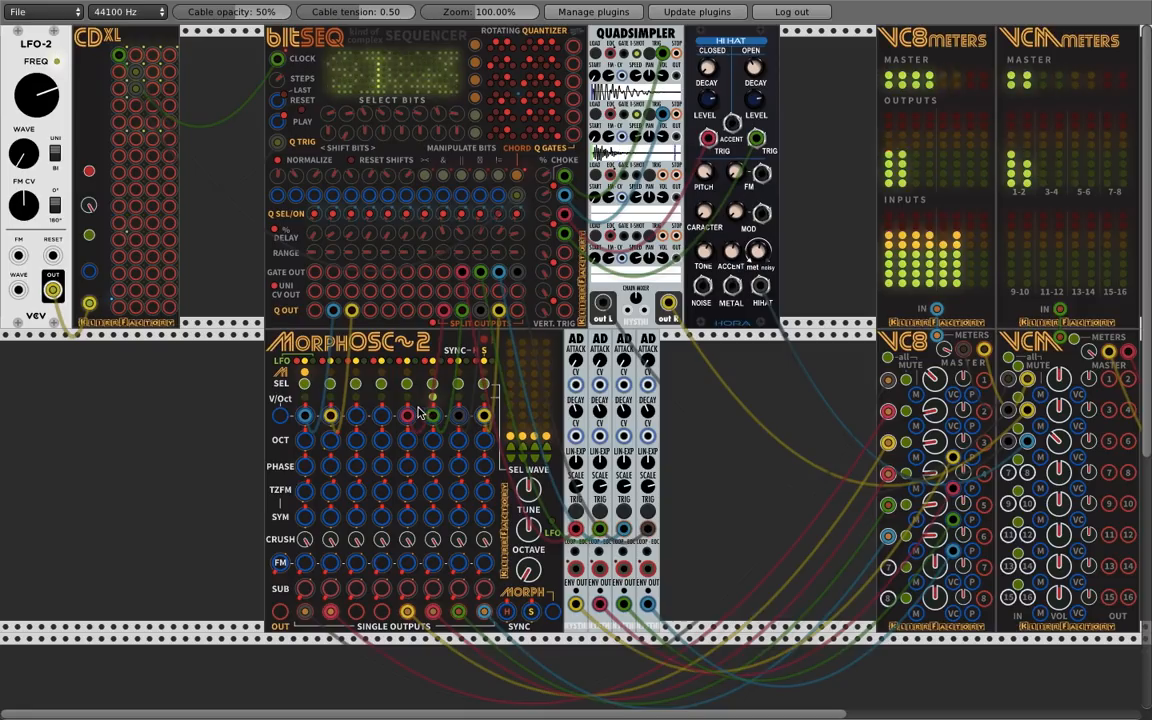
click(473, 407)
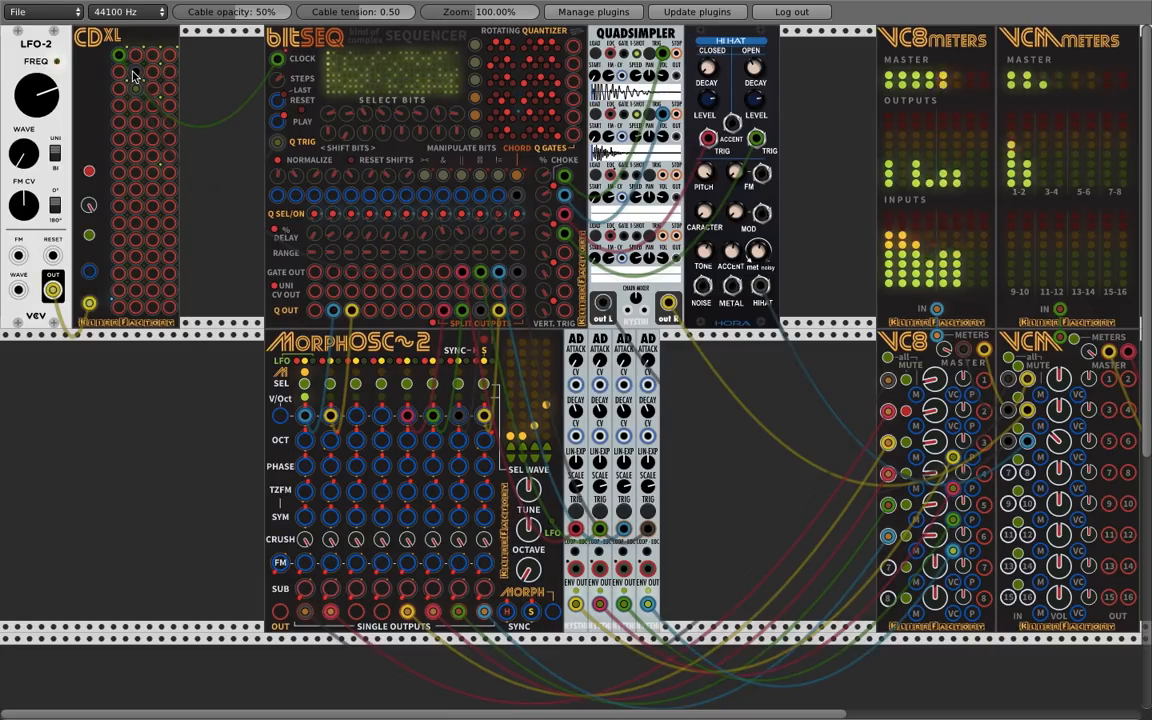
- Rearrange the clock cables at CDXL's second column and toggle Q SEL/ON for bitSEQ's first track
drag(137, 75, 139, 75)
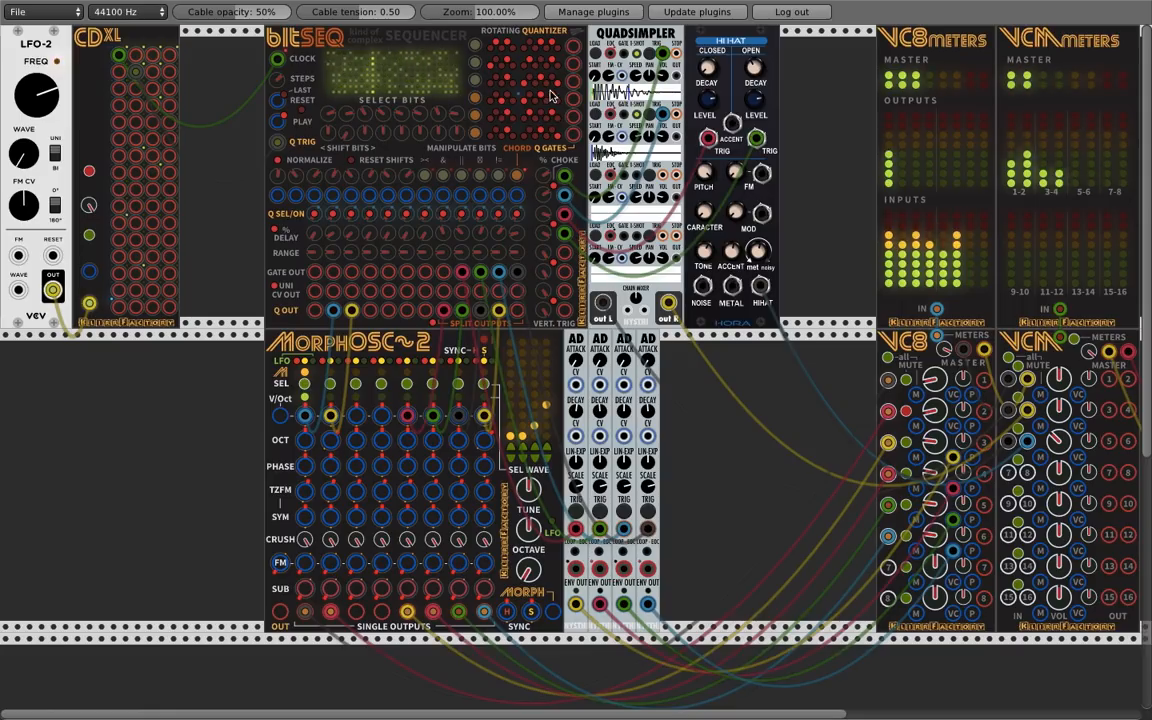
click(313, 215)
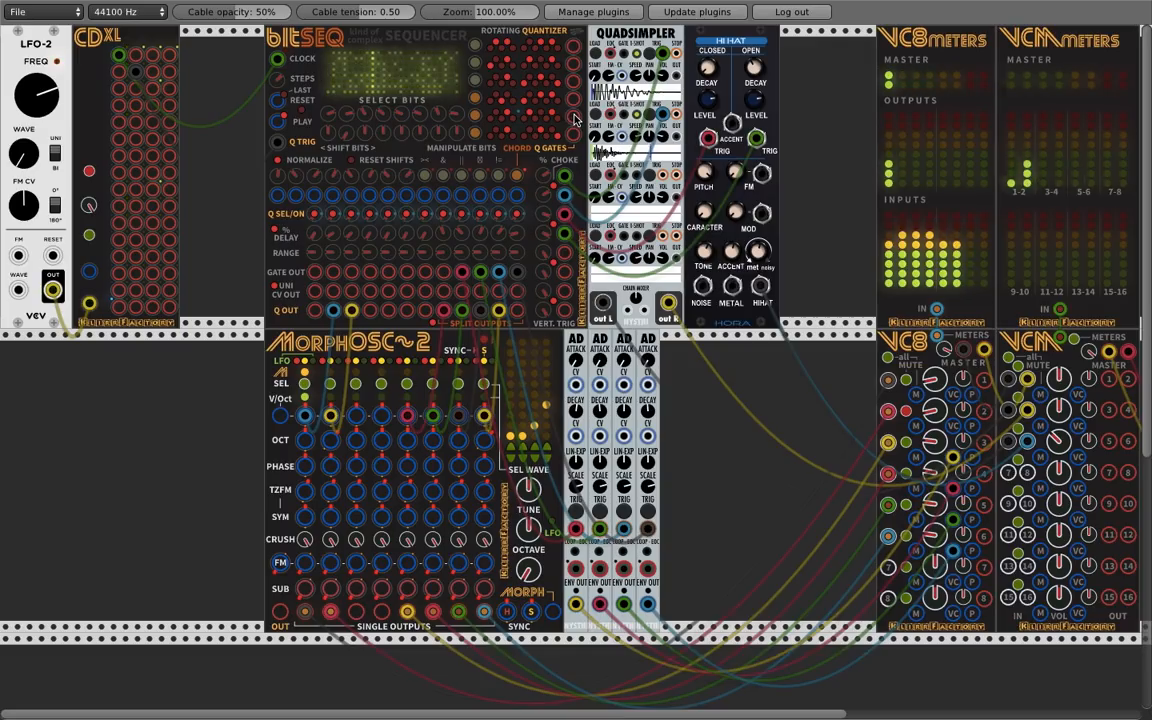
- Patch bitSEQ's fifth and fourth Q GATES into its tenth and seventh track inputs, and CDXL's eighth first-column output into the eighth track input
drag(572, 117, 480, 193)
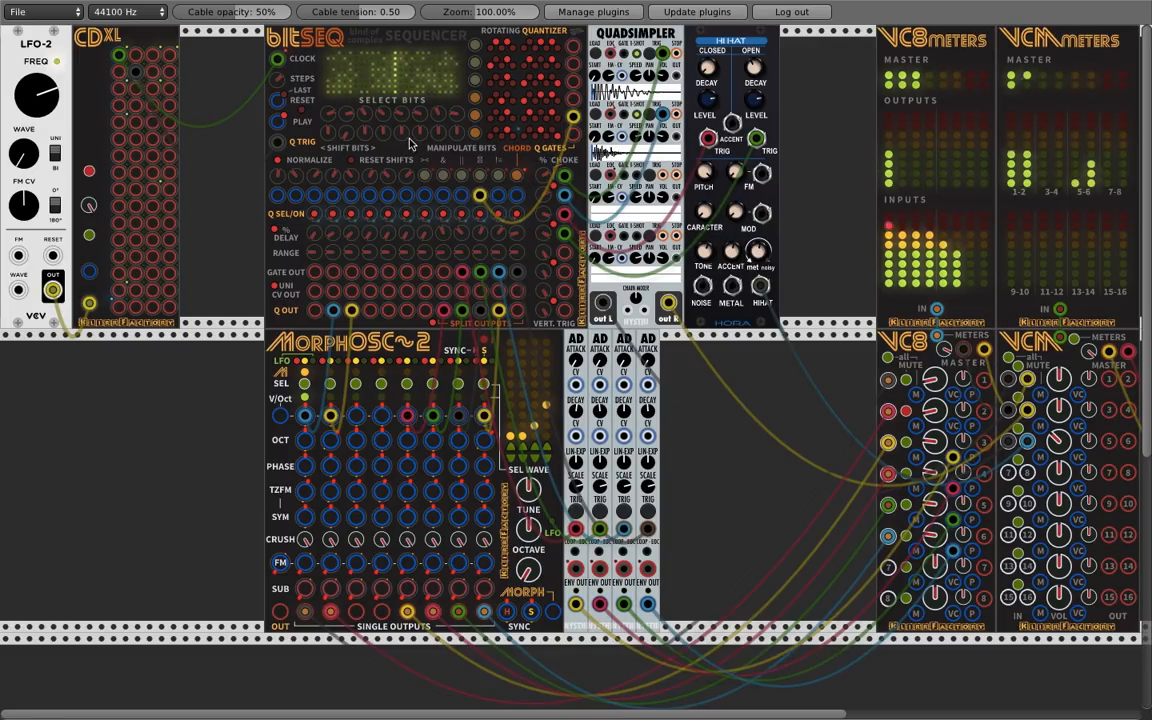
drag(573, 99, 425, 198)
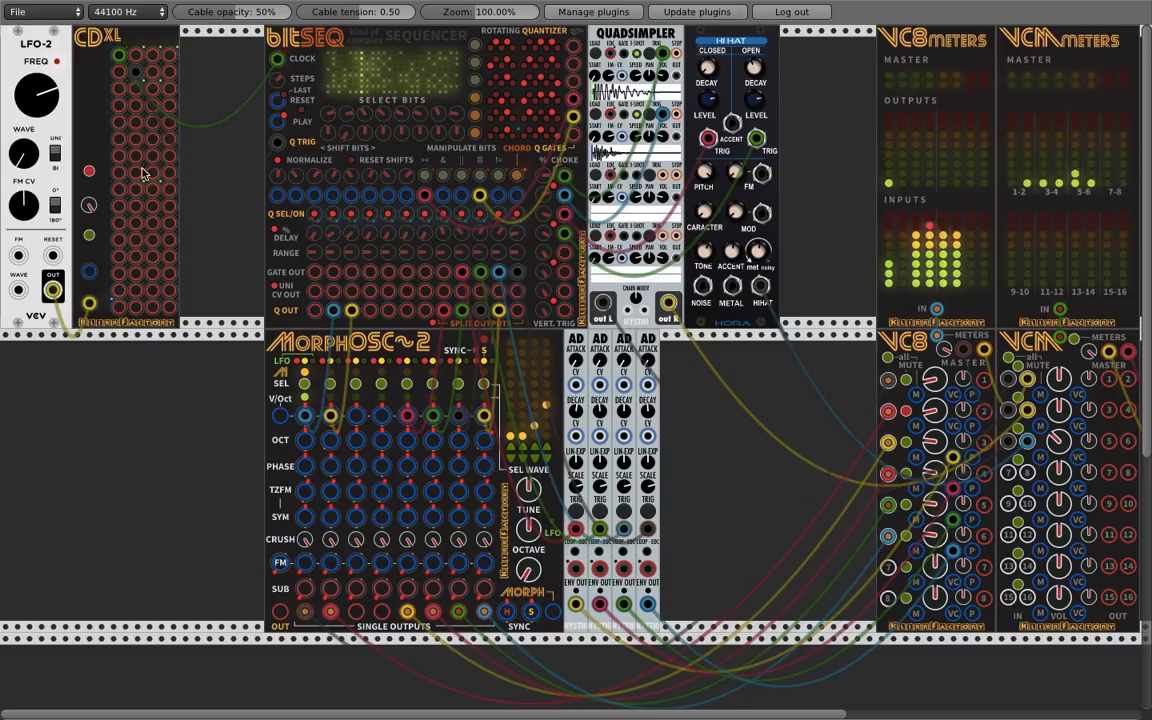
drag(122, 176, 378, 207)
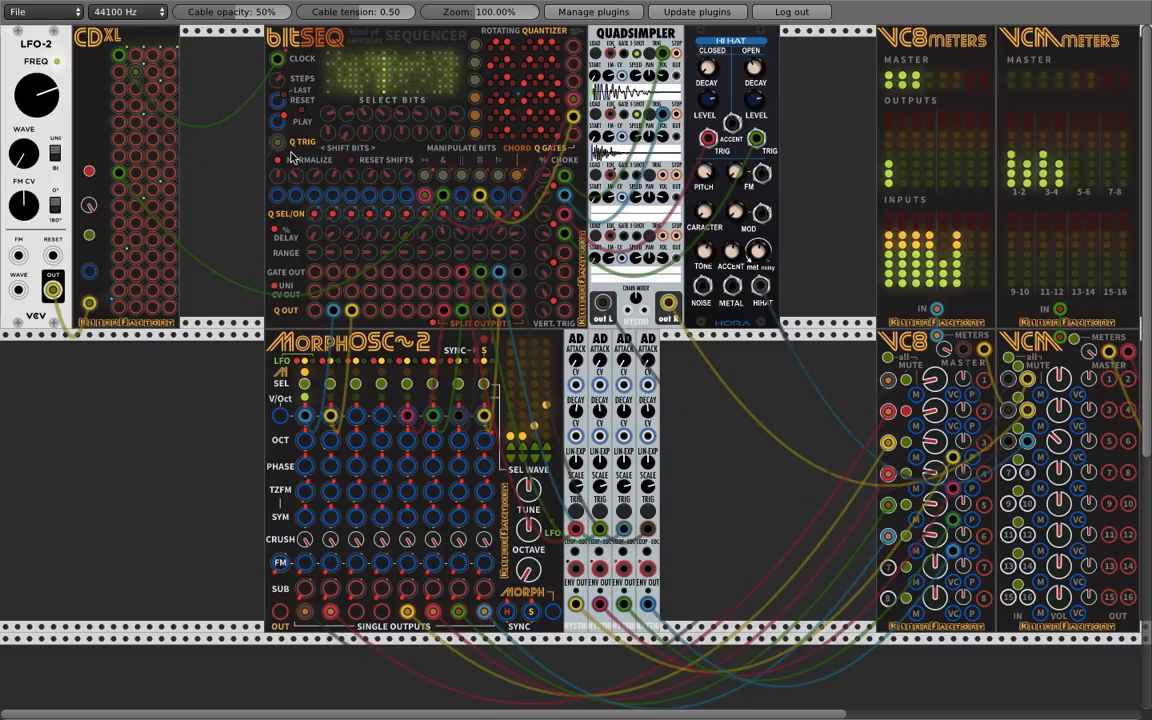